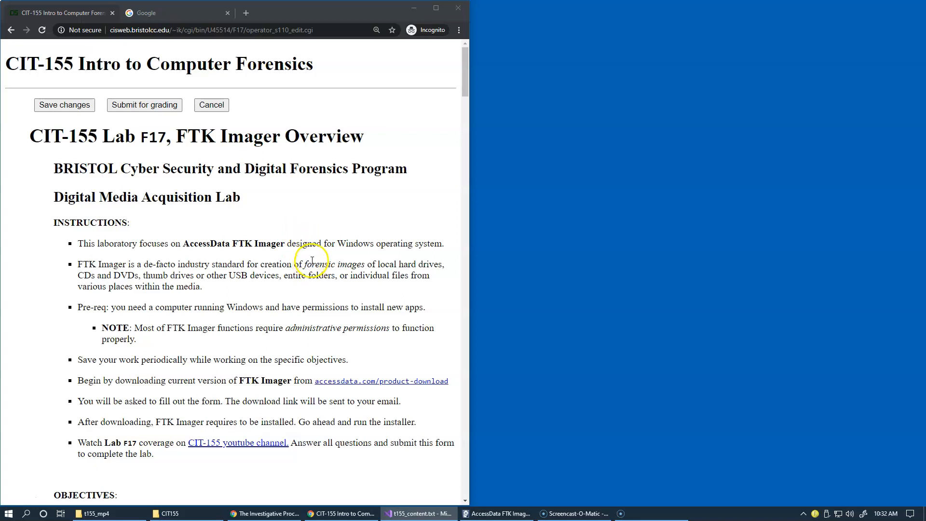
Read through the Lab F17 page, covering the instructions, the file table and the FTK Imager questions, and return to its beginning
scroll(311, 260, down, 5)
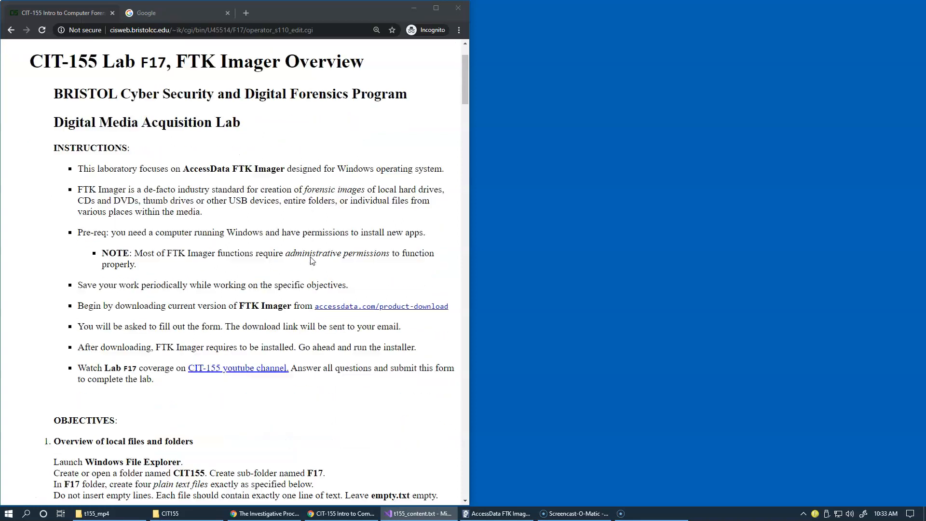
scroll(312, 260, down, 2)
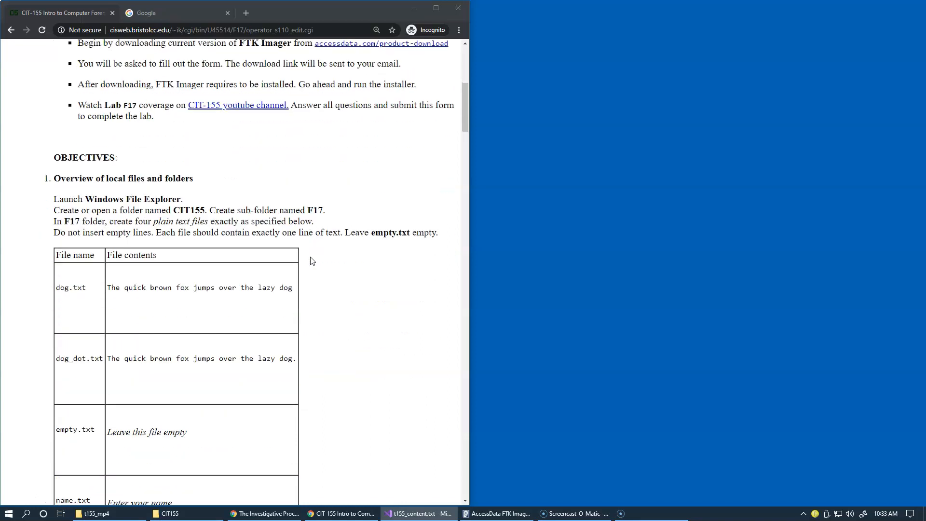
scroll(312, 260, down, 1)
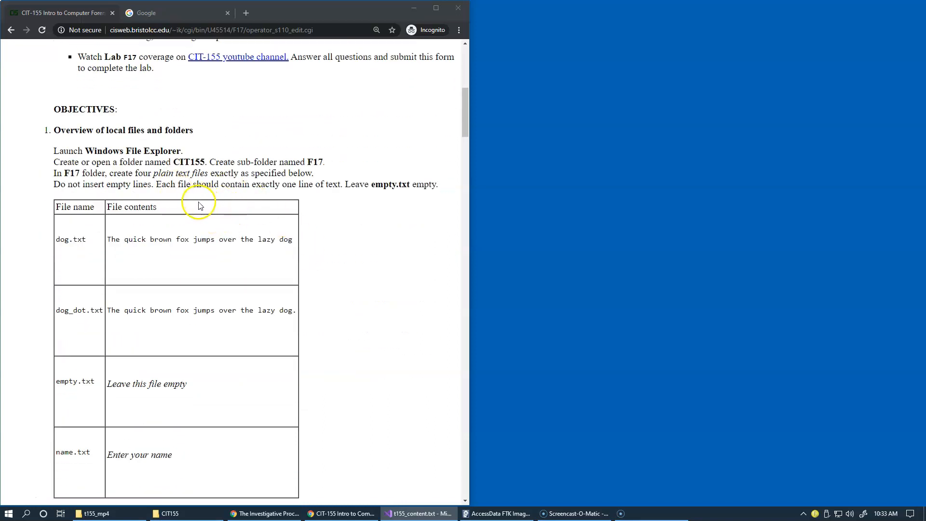
scroll(319, 254, down, 5)
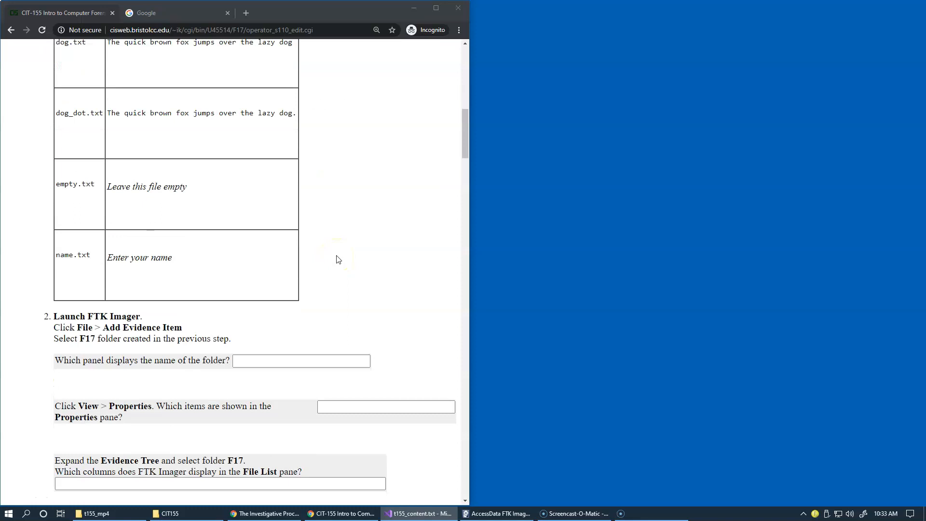
scroll(338, 259, down, 2)
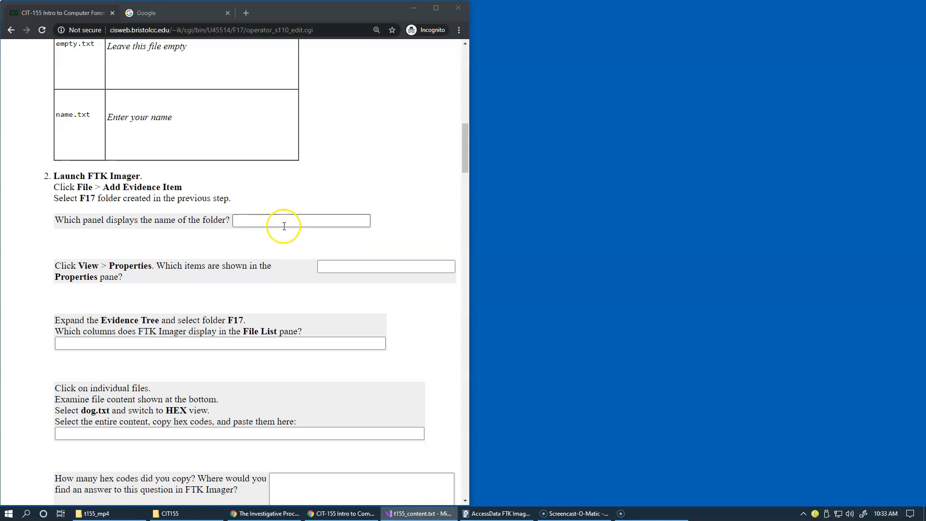
click(334, 270)
scroll(295, 273, down, 2)
scroll(296, 275, down, 2)
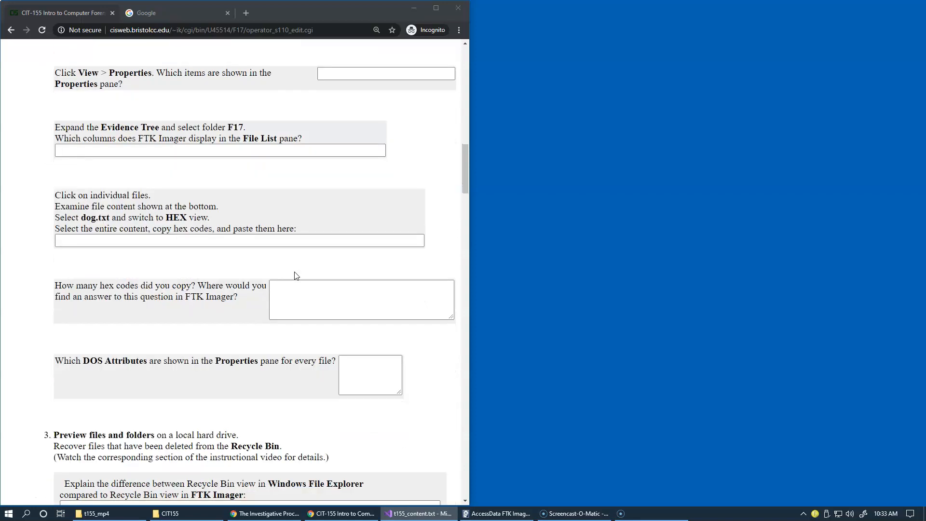
scroll(296, 275, down, 4)
click(296, 287)
scroll(295, 284, down, 3)
click(406, 254)
drag(463, 226, 456, 89)
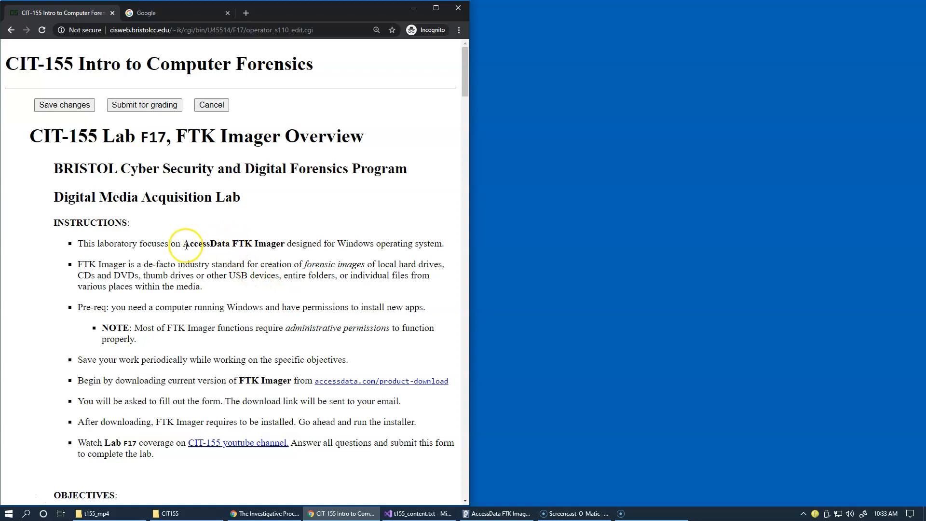
Copy "AccessData FTK Imager" from the lab instructions and search Google for accessdata ftk imager
drag(182, 244, 283, 244)
key(ctrl+c)
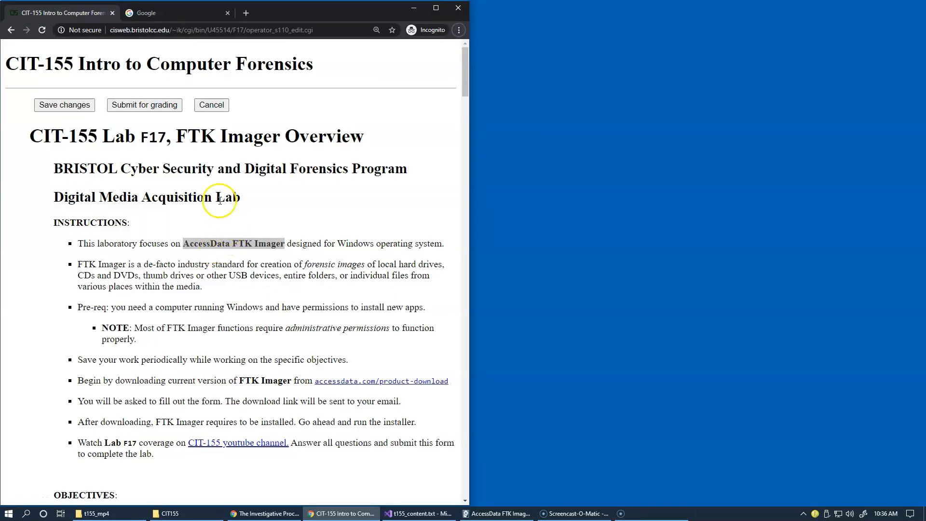
click(172, 17)
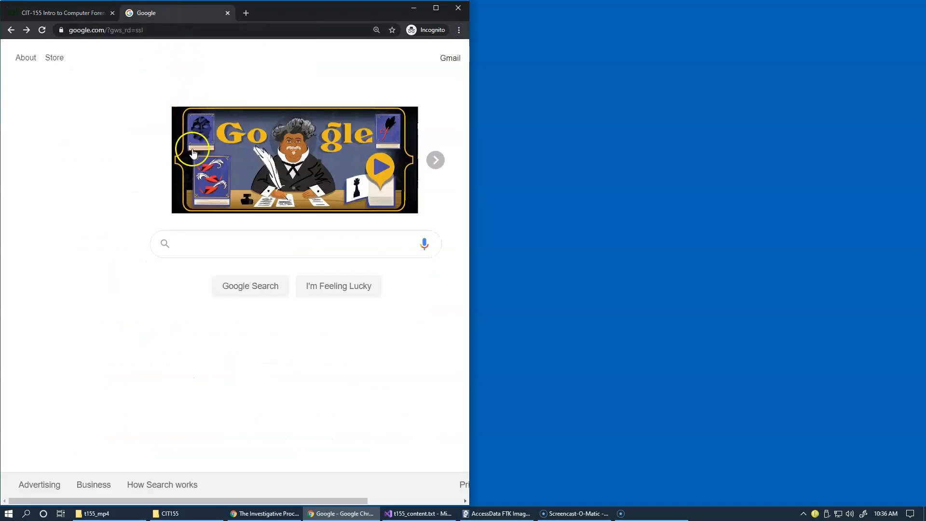
key(ctrl+v)
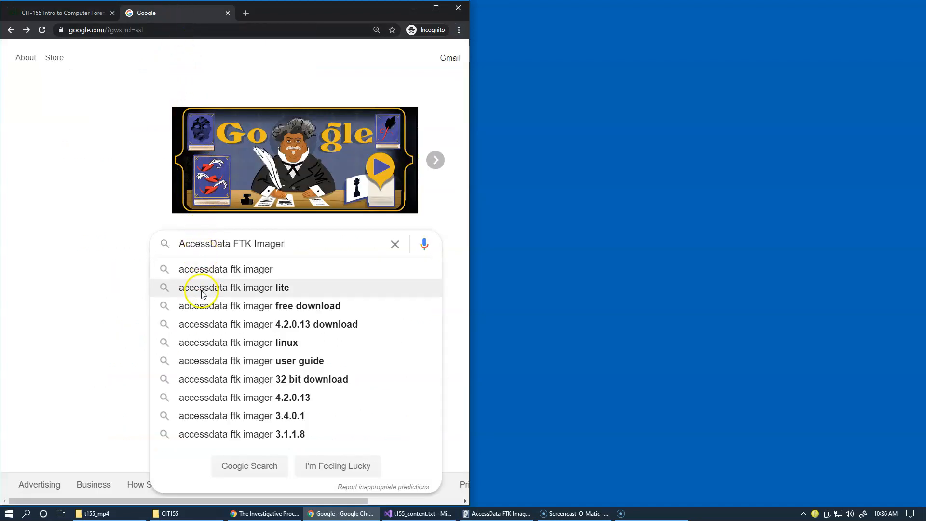
click(213, 270)
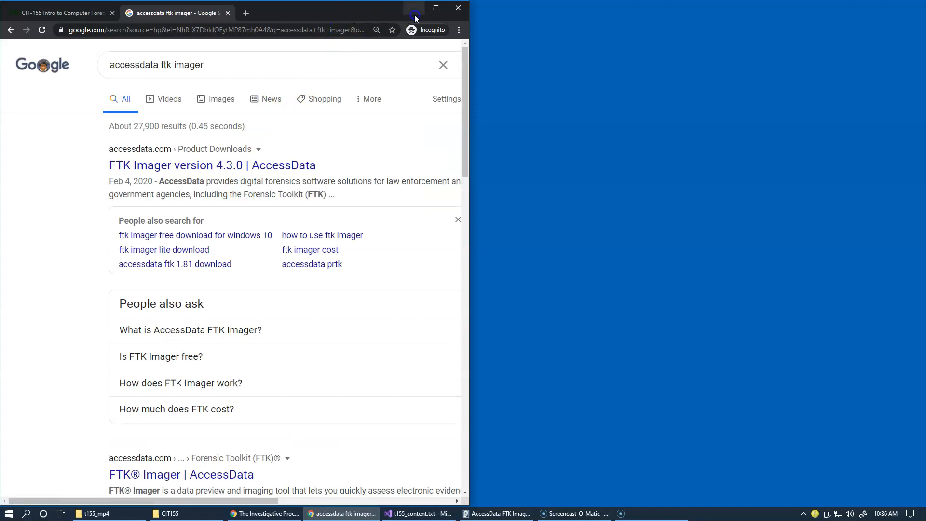
Maximize the browser window and open the download form for FTK Imager version 4.3.0 from the AccessData search result
click(436, 8)
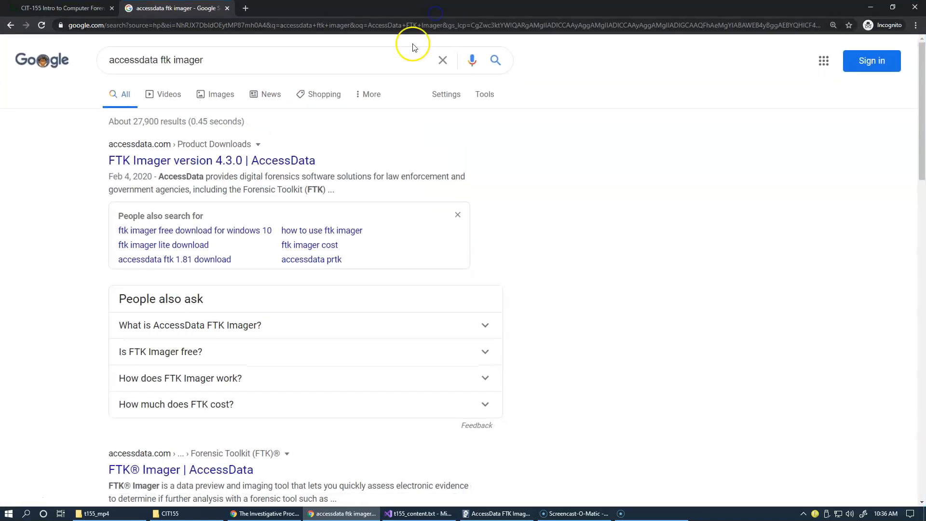
click(290, 161)
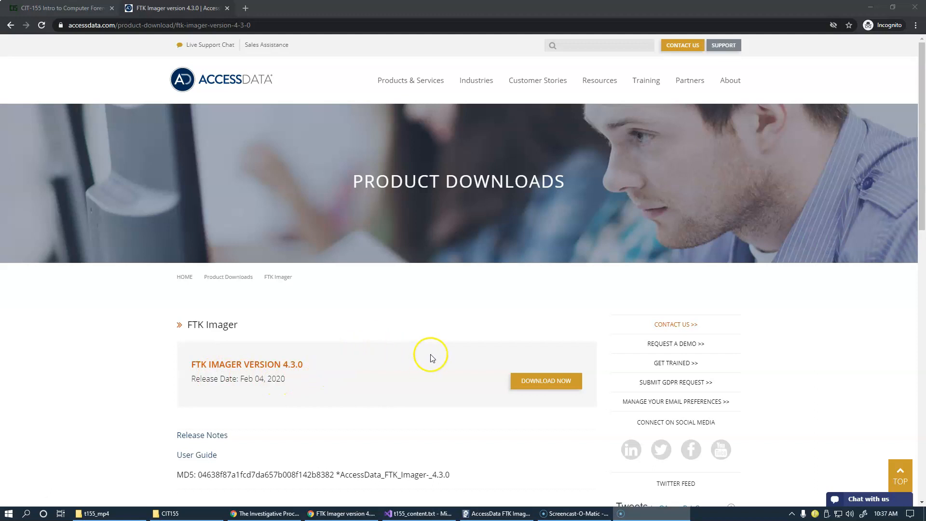
click(552, 381)
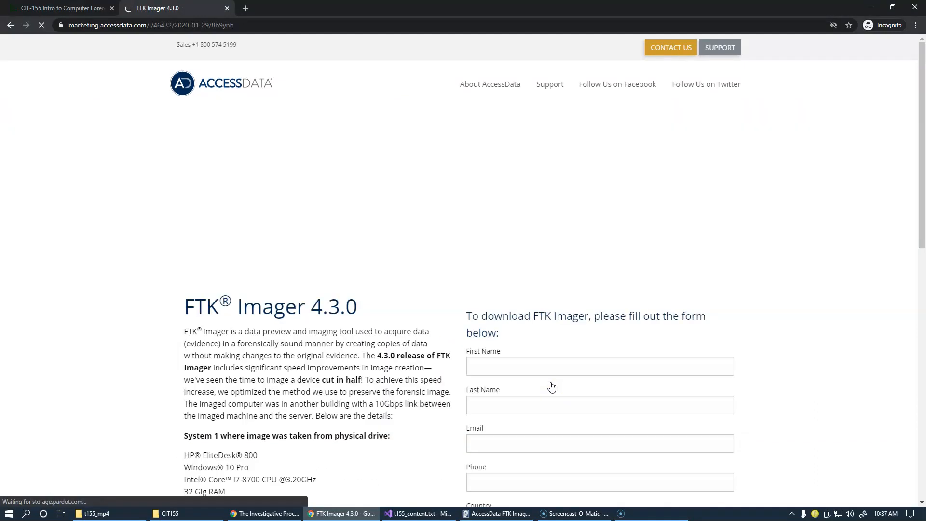
Review the fields of the FTK Imager 4.3.0 download form and close that page
scroll(575, 356, down, 3)
scroll(590, 361, down, 3)
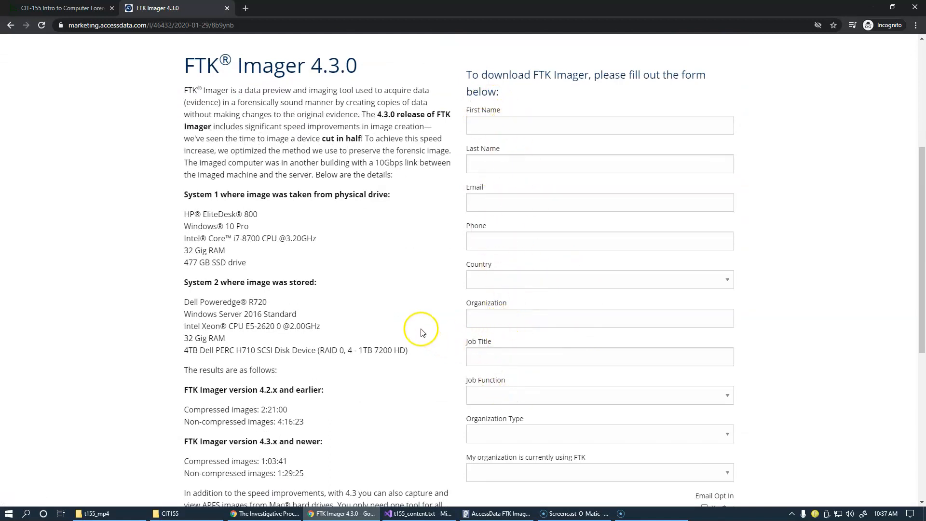
scroll(411, 325, down, 1)
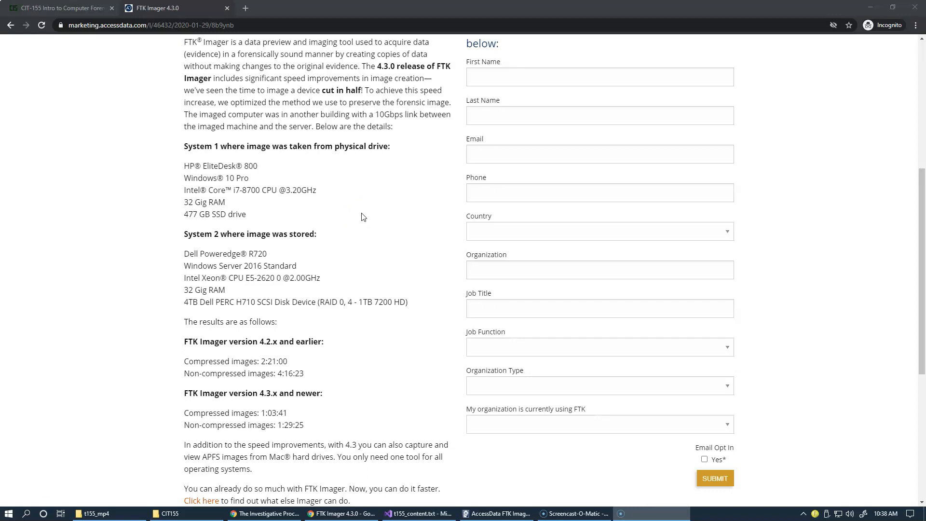
scroll(363, 216, up, 3)
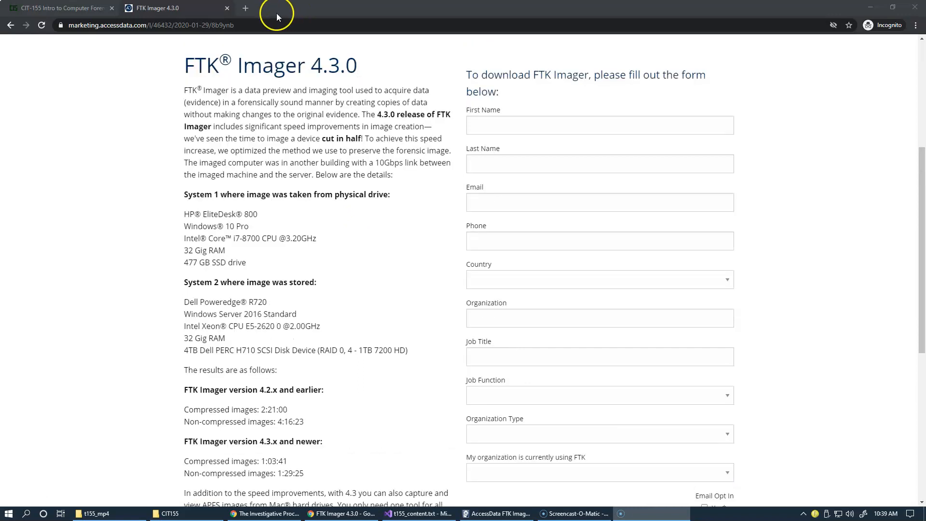
click(227, 9)
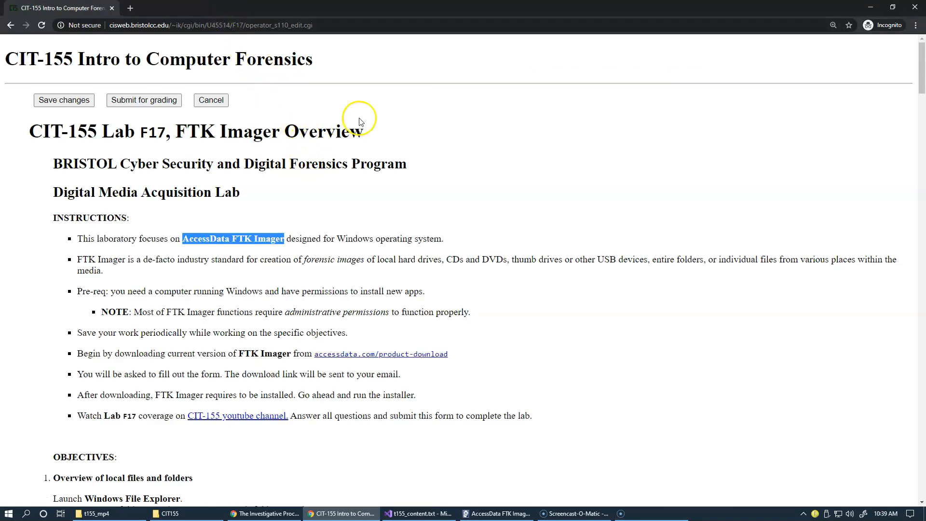
Minimize the browser and launch AccessData FTK Imager from the desktop with administrator rights
double_click(352, 8)
click(413, 7)
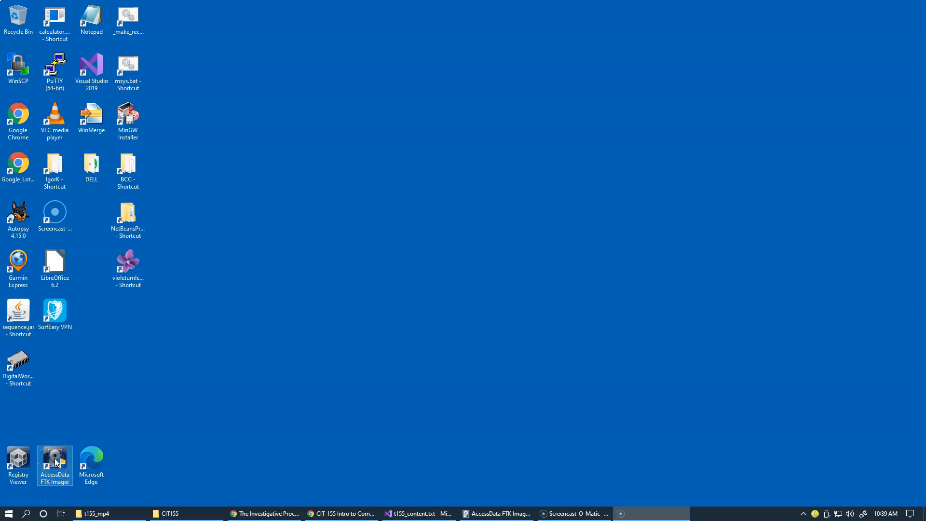
right_click(56, 461)
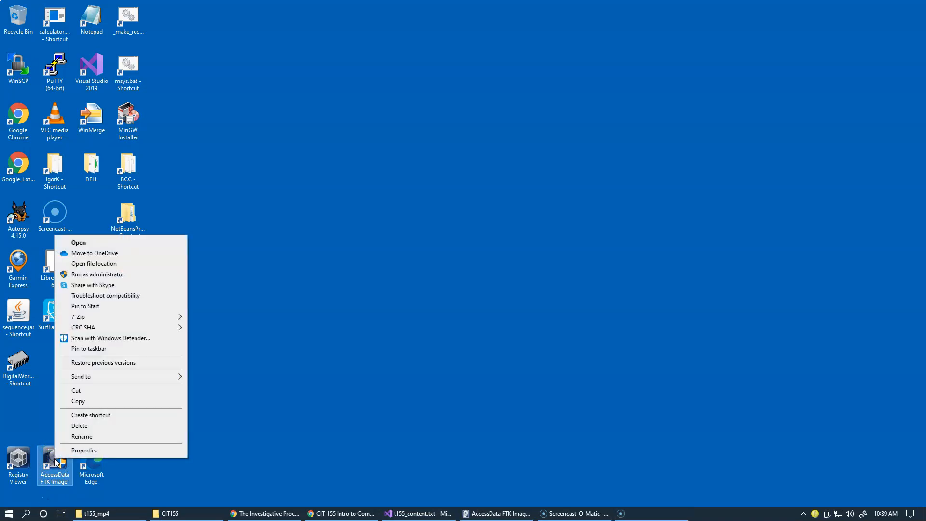
click(164, 276)
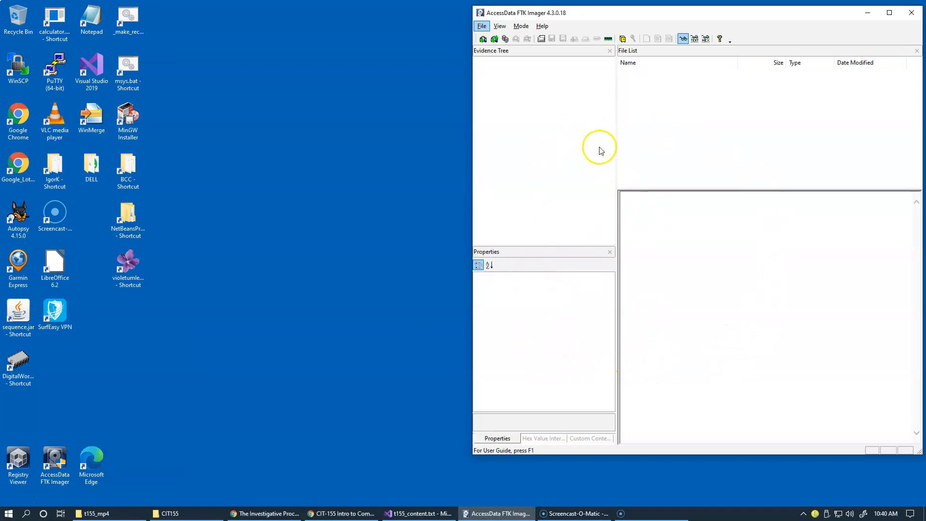
click(480, 27)
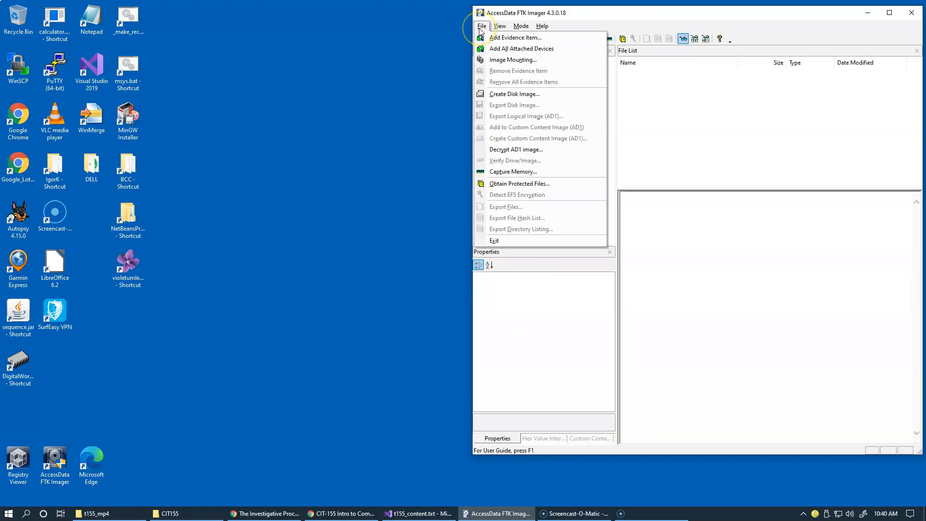
click(476, 32)
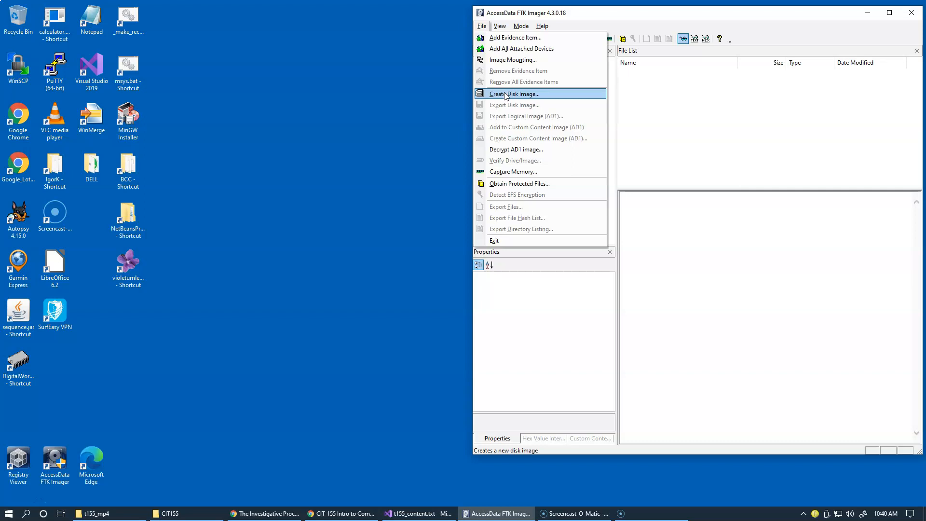
click(544, 173)
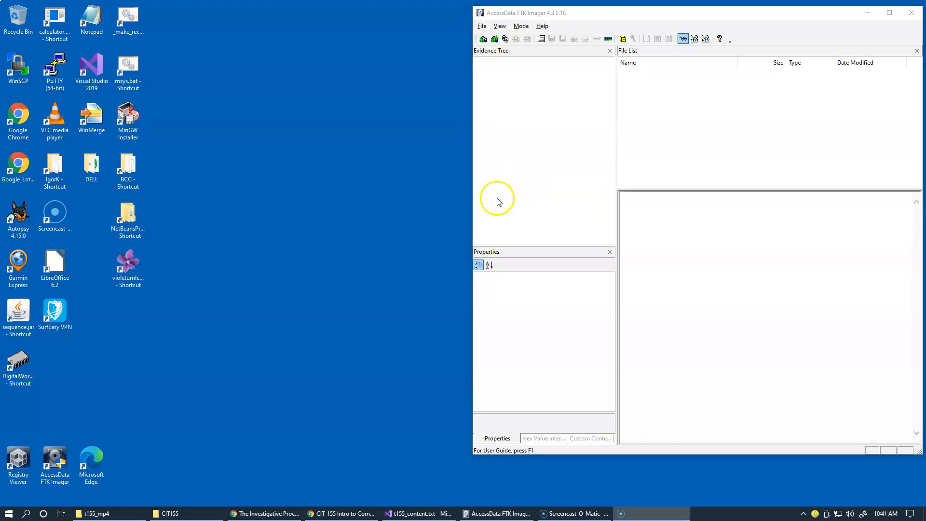
Switch back to the CIT-155 lab page in Chrome and read objective 1 with its table of required text files
click(333, 514)
click(333, 376)
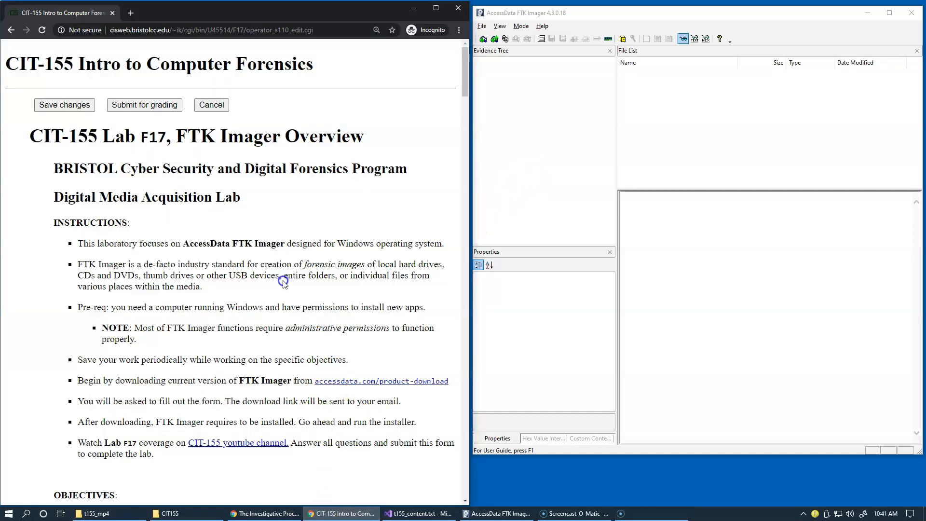
scroll(282, 278, down, 3)
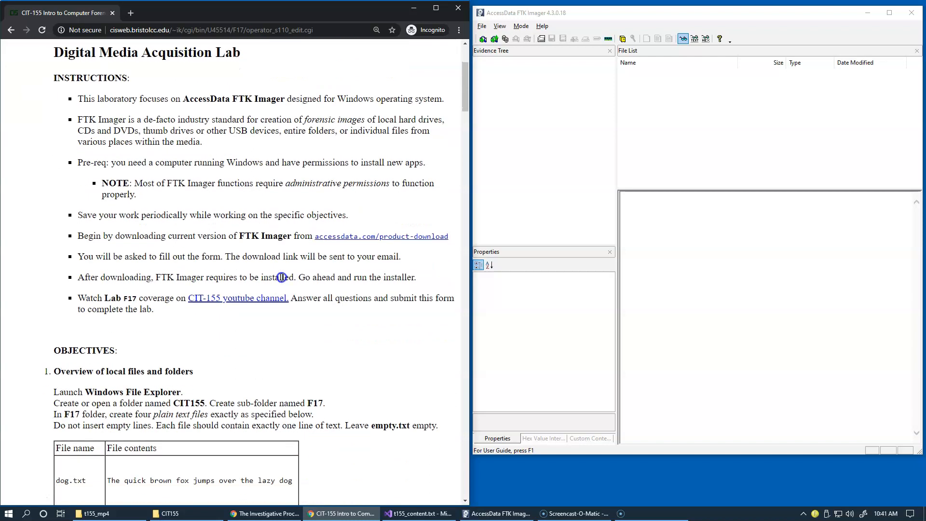
scroll(281, 277, down, 2)
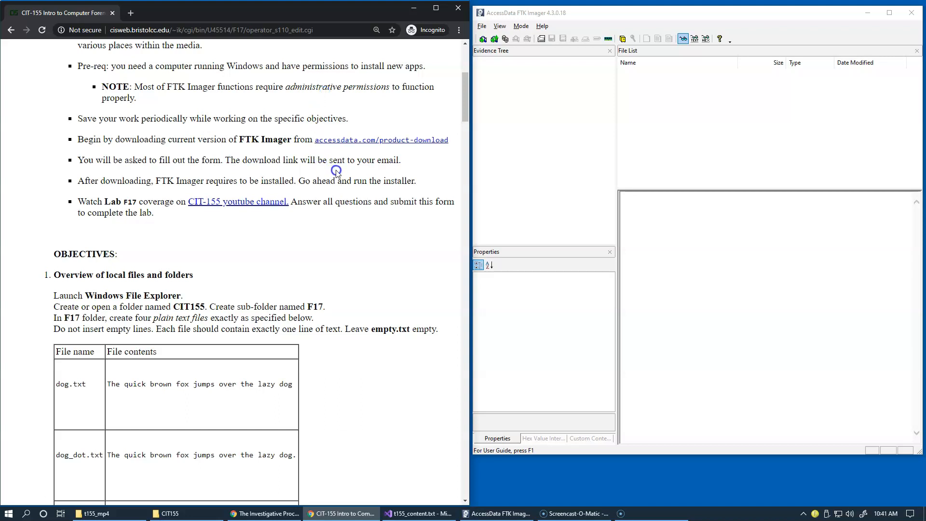
scroll(339, 169, down, 4)
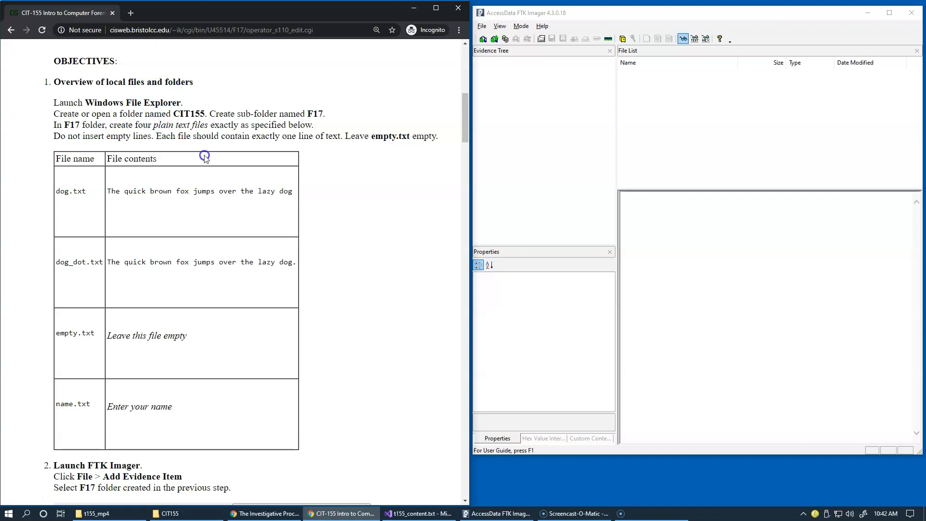
Bring up the CIT155 folder in File Explorer beside the lab page, minimize FTK Imager, and show the folder's full path
click(178, 513)
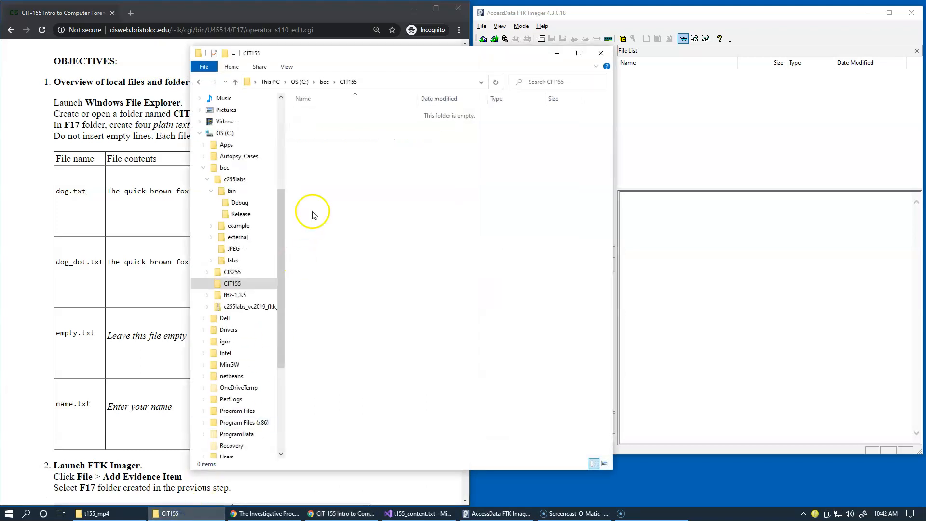
drag(376, 56, 666, 71)
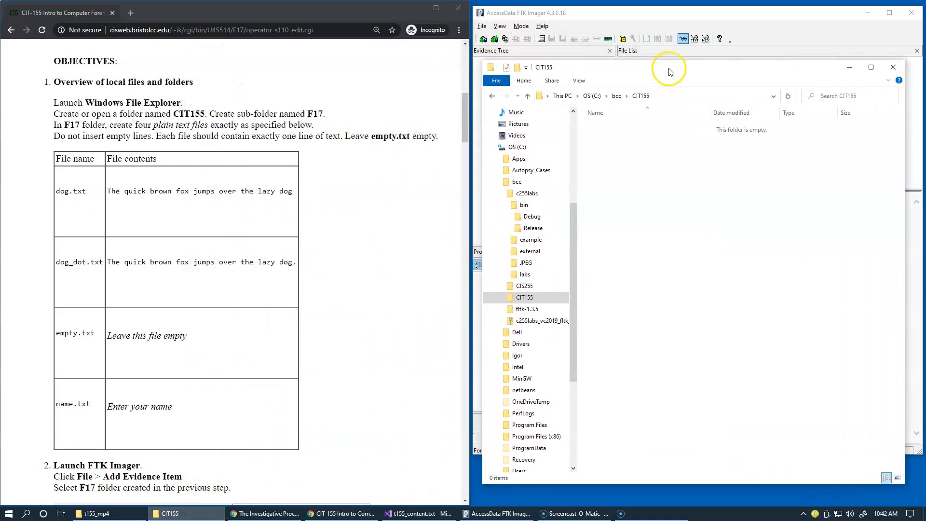
click(867, 16)
click(867, 16)
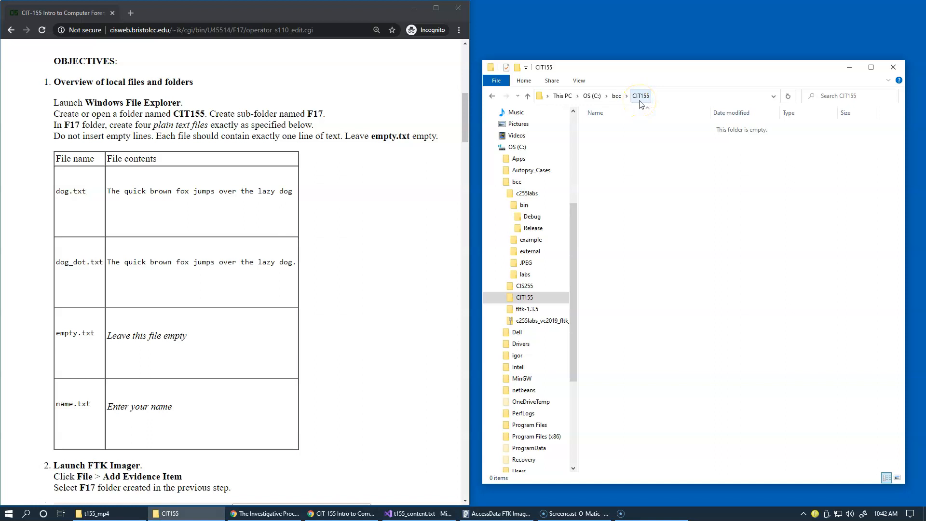
click(664, 100)
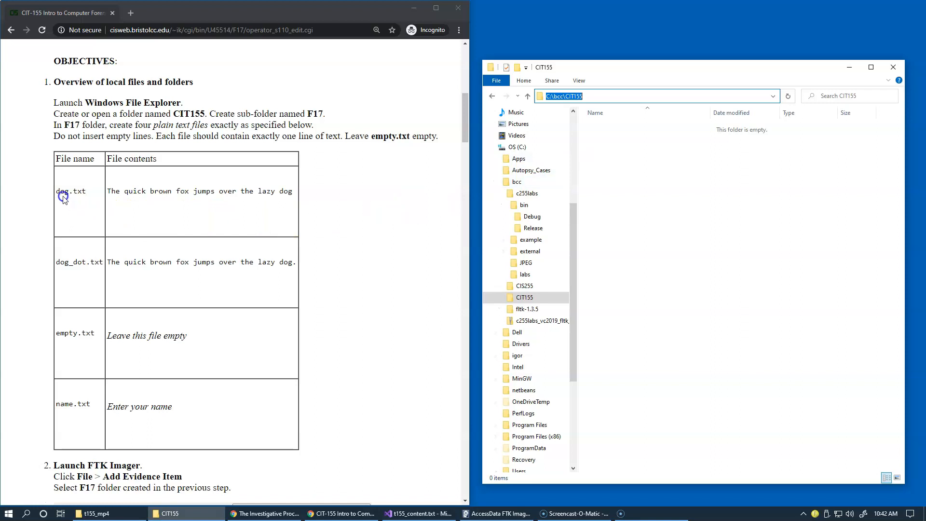
Highlight the dog.txt file name in the lab table and check the folder's display settings for file name extensions and hidden items
drag(57, 192, 86, 192)
key(ctrl+c)
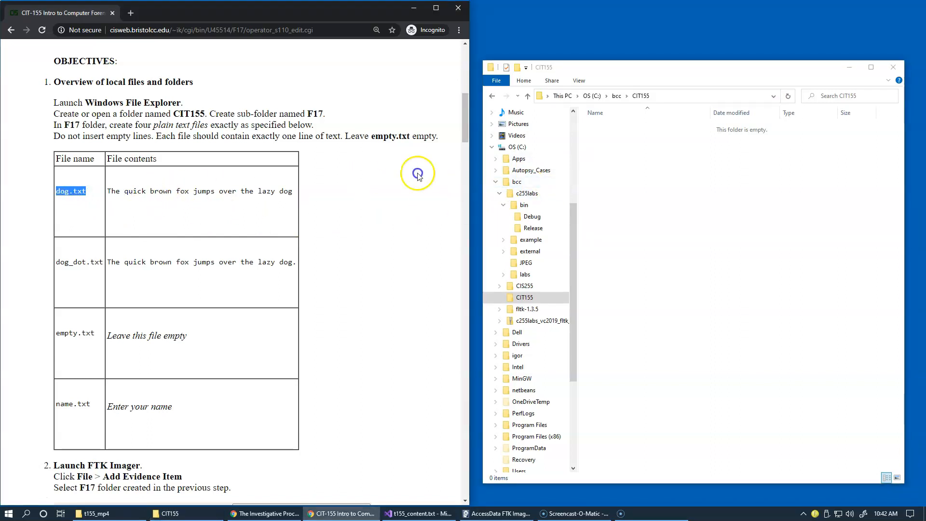
click(576, 107)
click(578, 80)
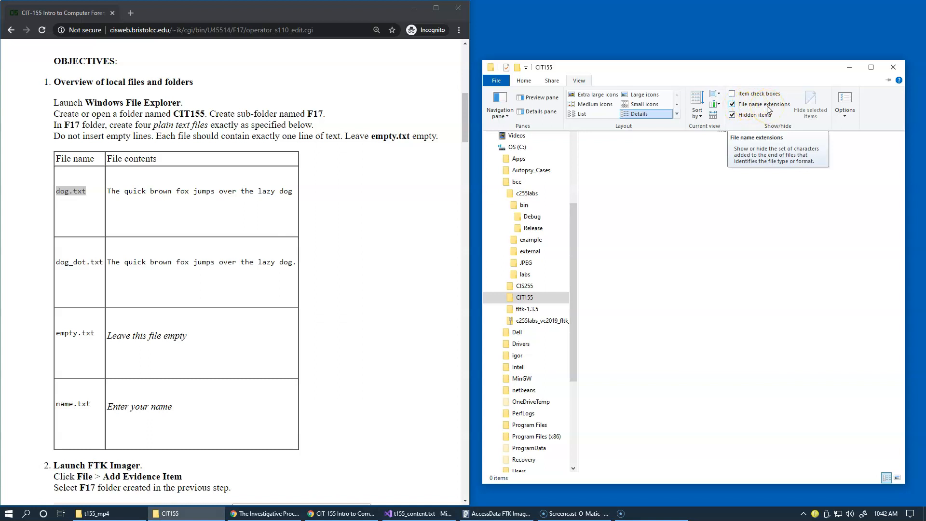
click(732, 112)
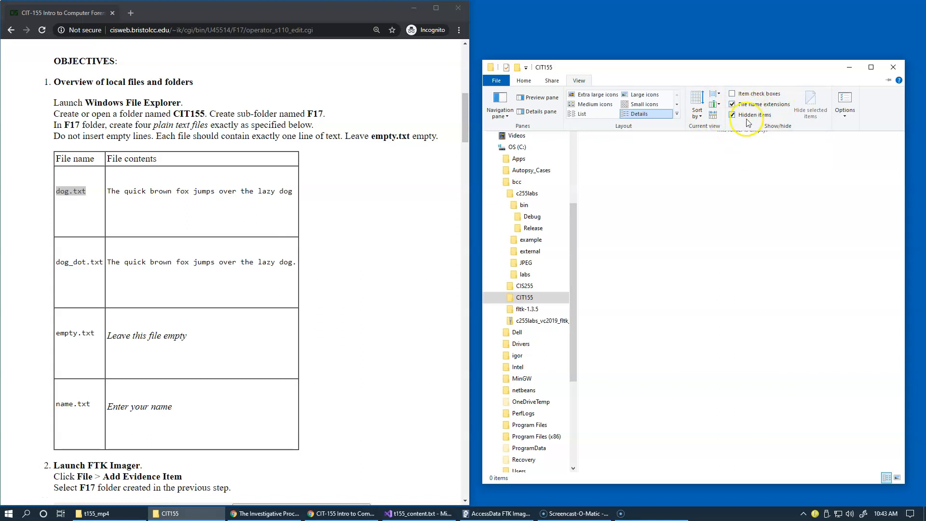
Create a text document in the CIT155 folder and name it dog.txt, using the file name copied from the lab table
click(651, 162)
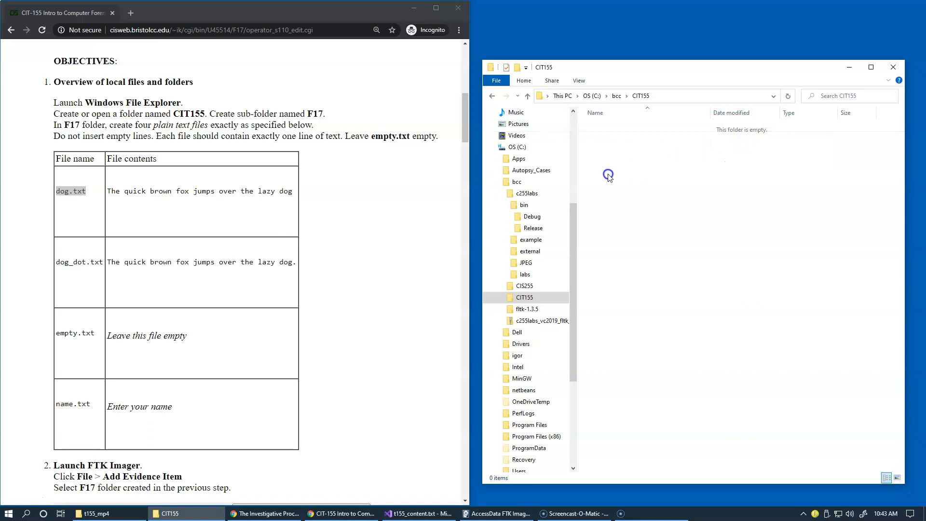
right_click(81, 195)
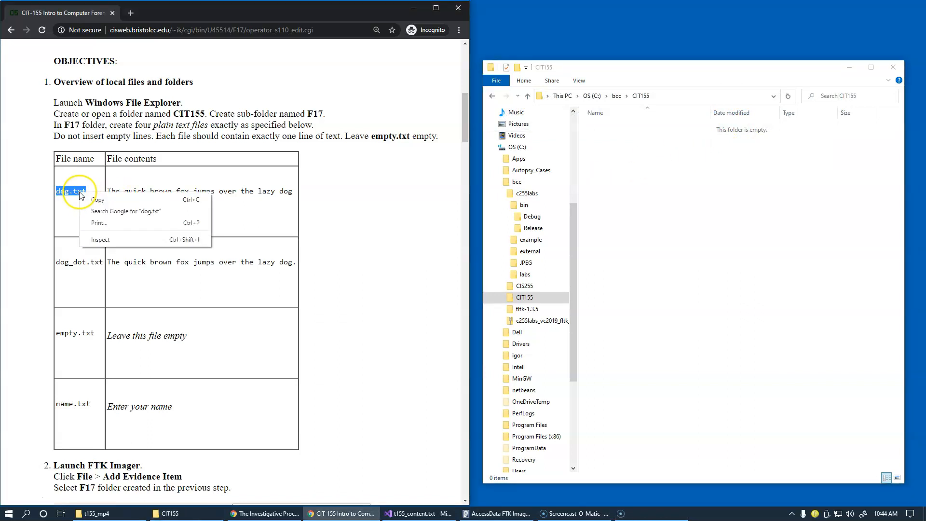
click(90, 201)
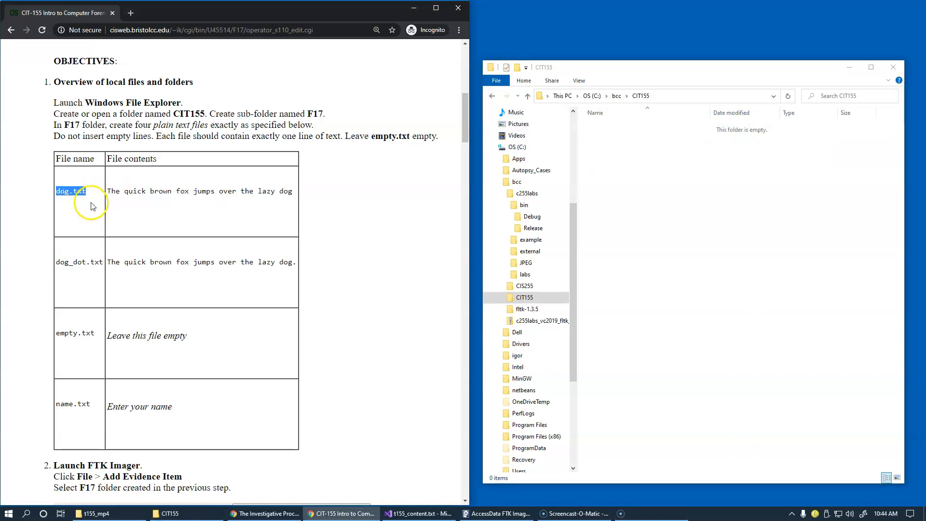
right_click(601, 151)
mouse_move(633, 276)
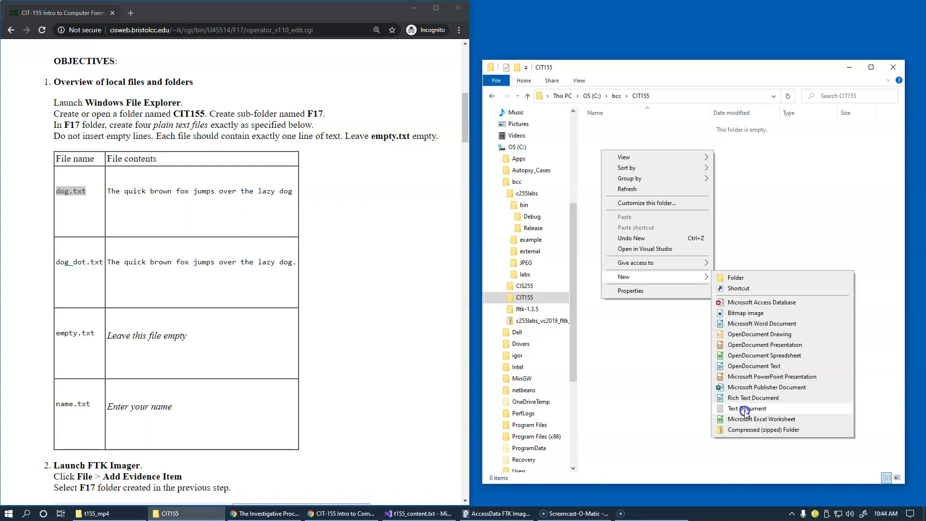
click(746, 409)
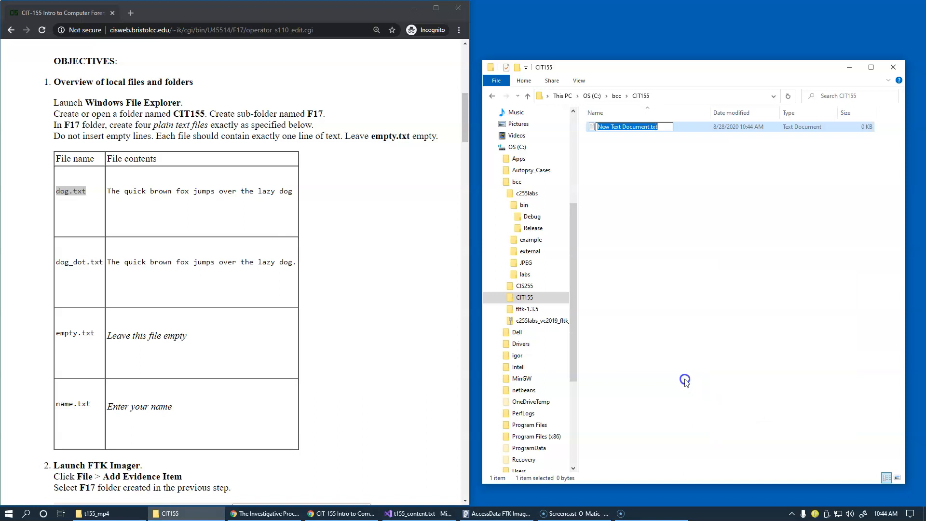
key(ctrl+v)
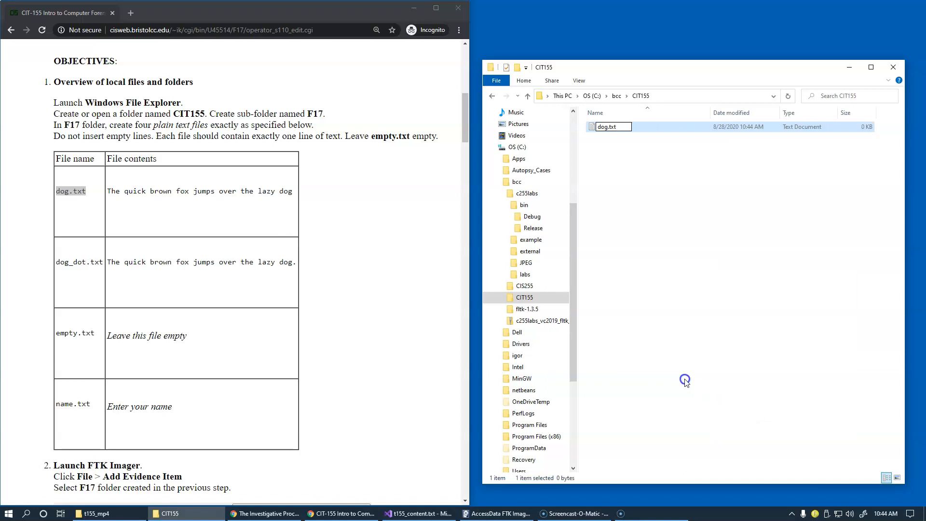
key(Return)
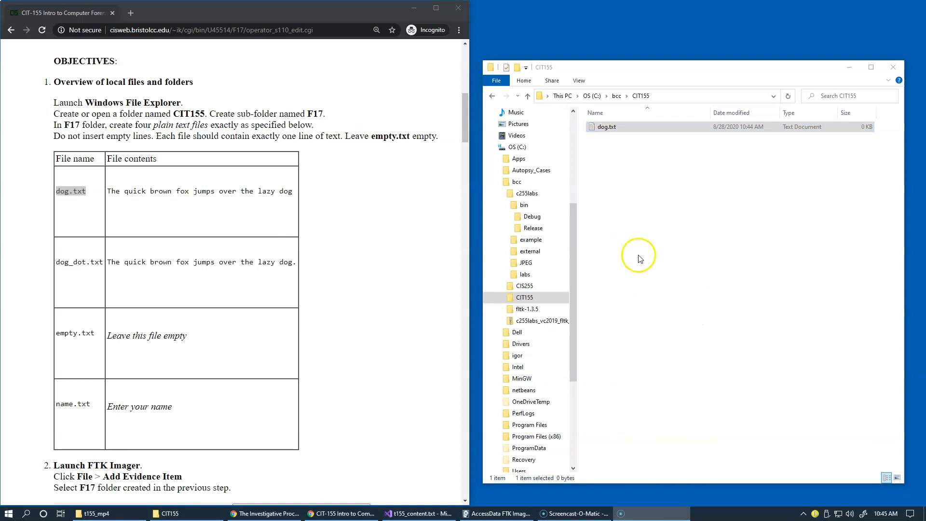
Select dog.txt and show the CIT155 folder in the Details layout to check the file's size
click(610, 129)
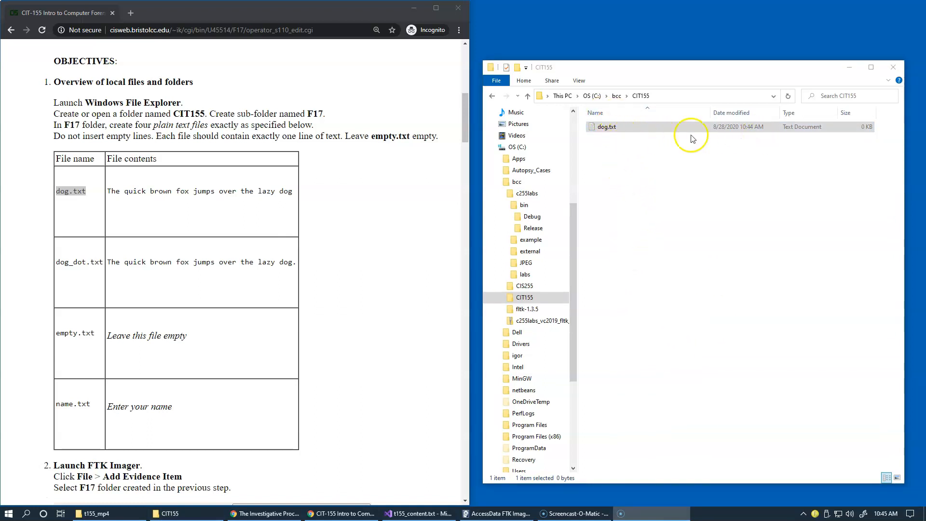
click(579, 81)
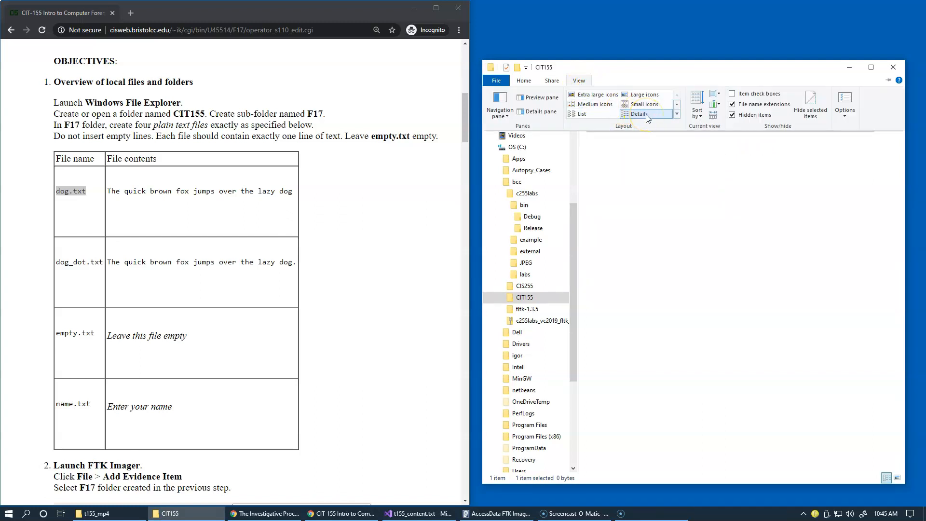
click(668, 115)
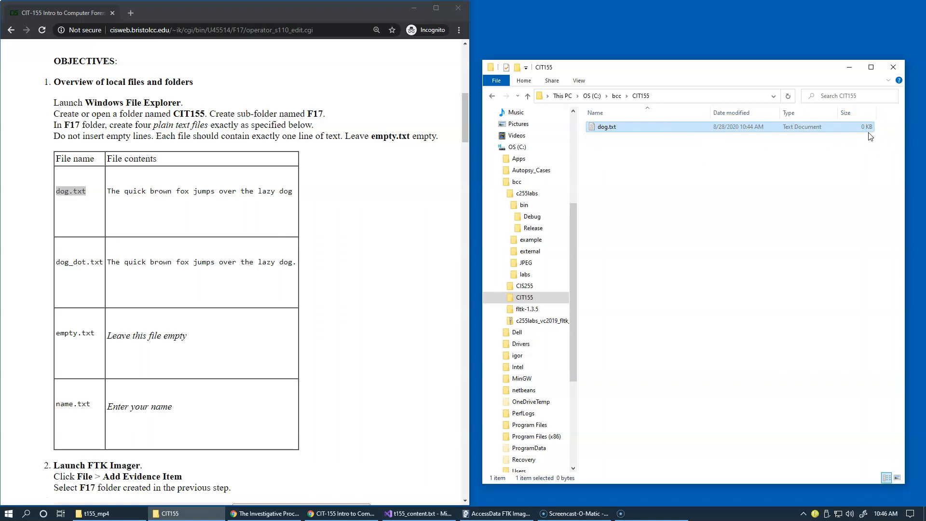
Copy "The quick brown fox jumps over the lazy dog" from the lab table into dog.txt, then save and close the file
drag(110, 194, 292, 195)
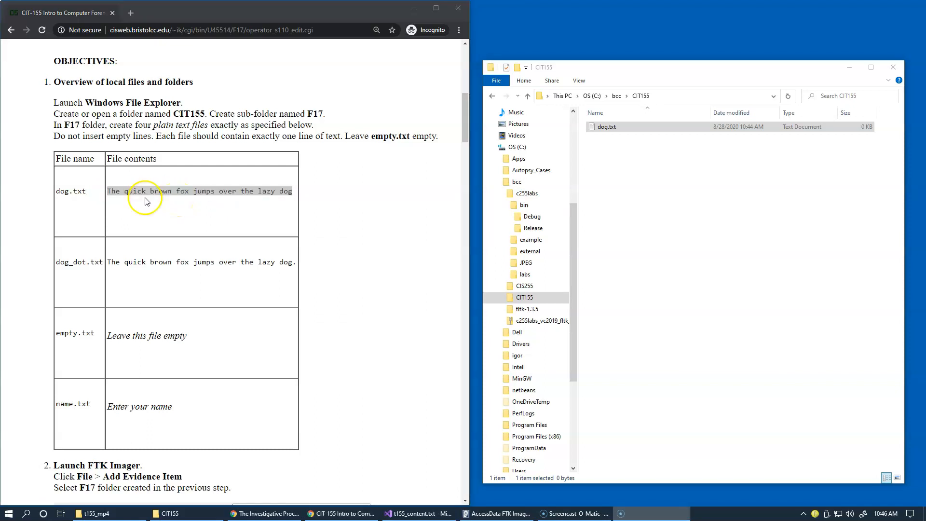
right_click(167, 195)
click(185, 200)
click(593, 130)
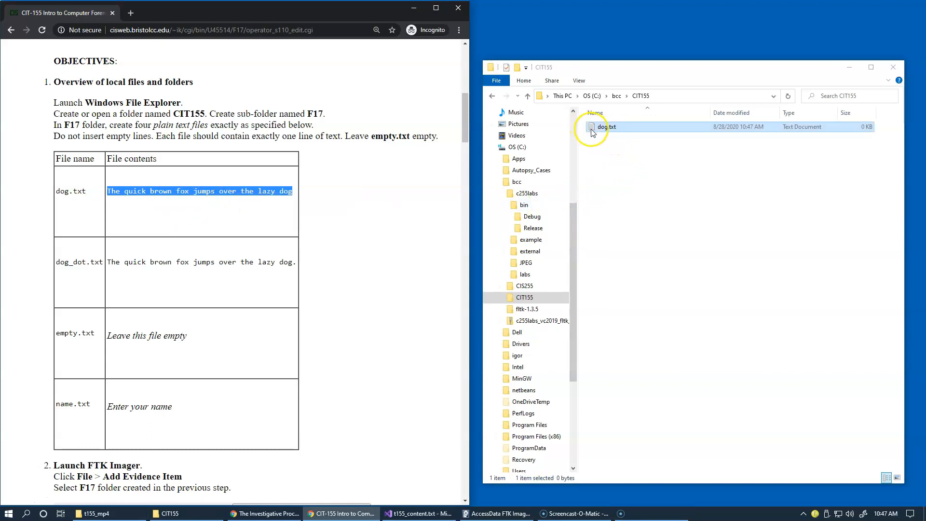
double_click(593, 130)
click(618, 195)
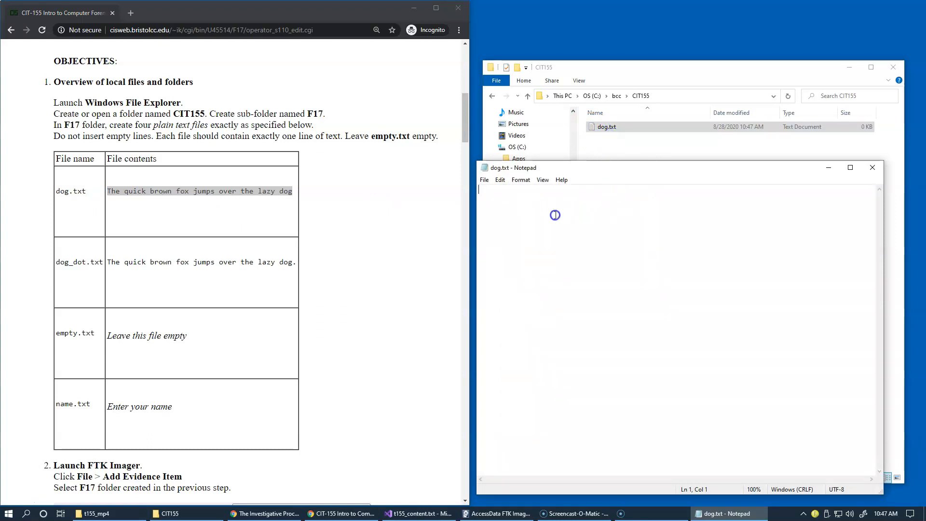
key(ctrl+v)
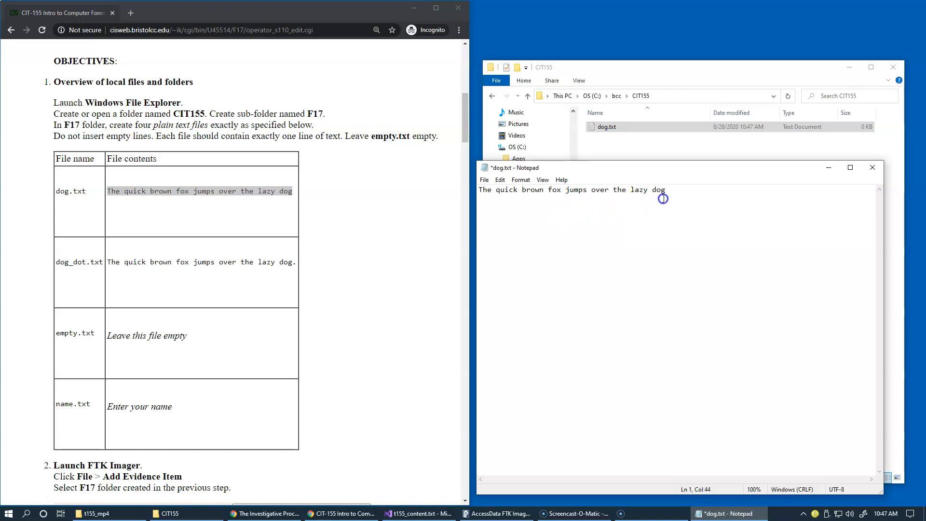
drag(687, 193, 467, 186)
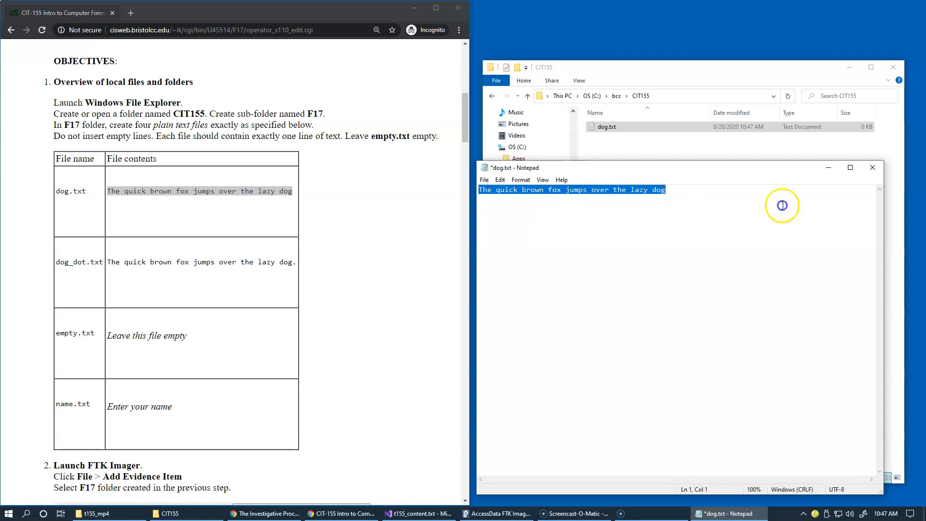
click(485, 180)
click(498, 226)
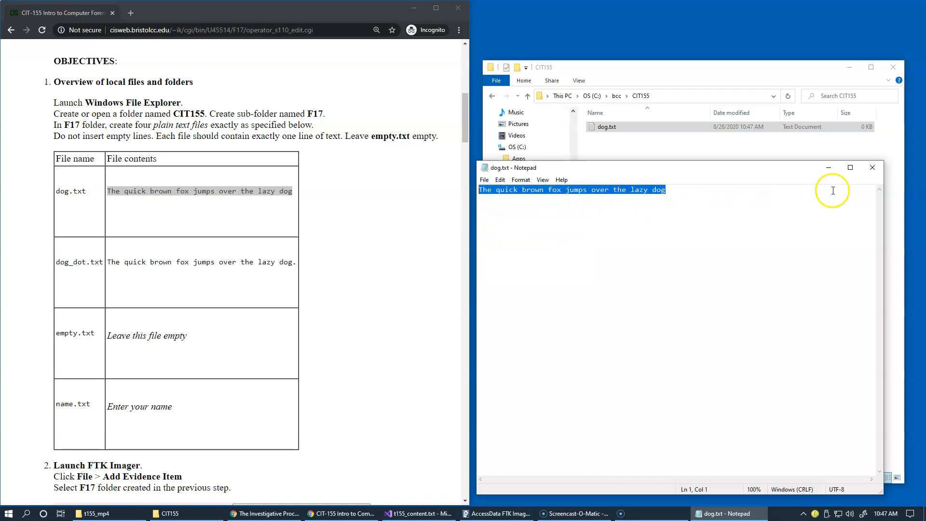
click(873, 168)
Copy the second file name from the lab table and create a text document named dog_dot.txt in the CIT155 folder
double_click(73, 262)
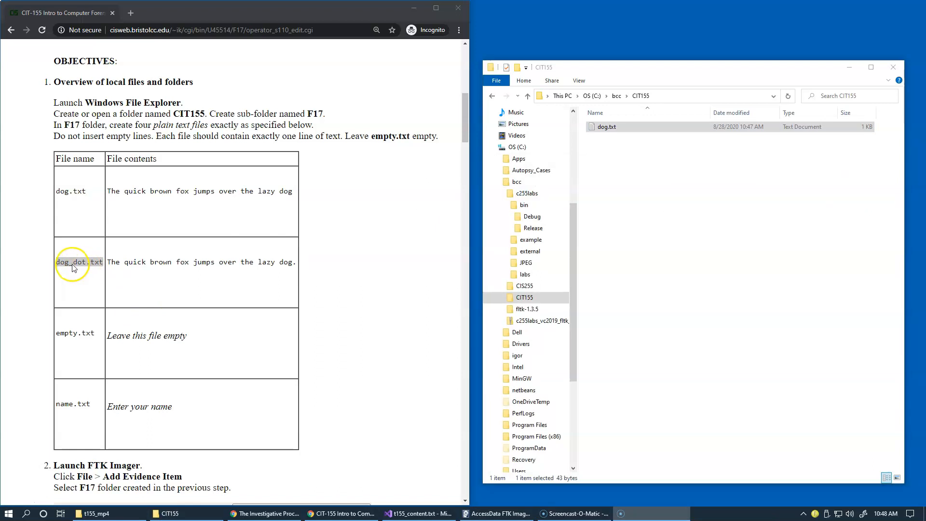
right_click(75, 265)
click(90, 272)
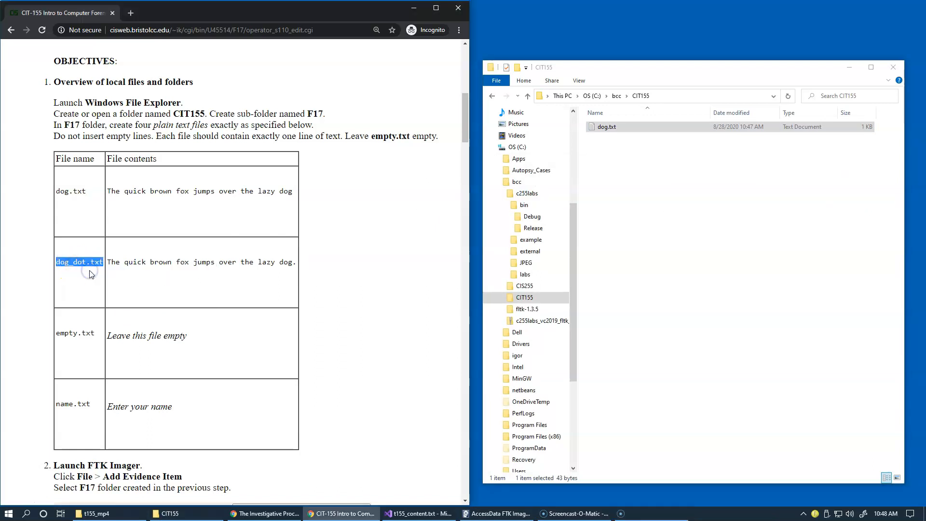
right_click(611, 168)
mouse_move(647, 295)
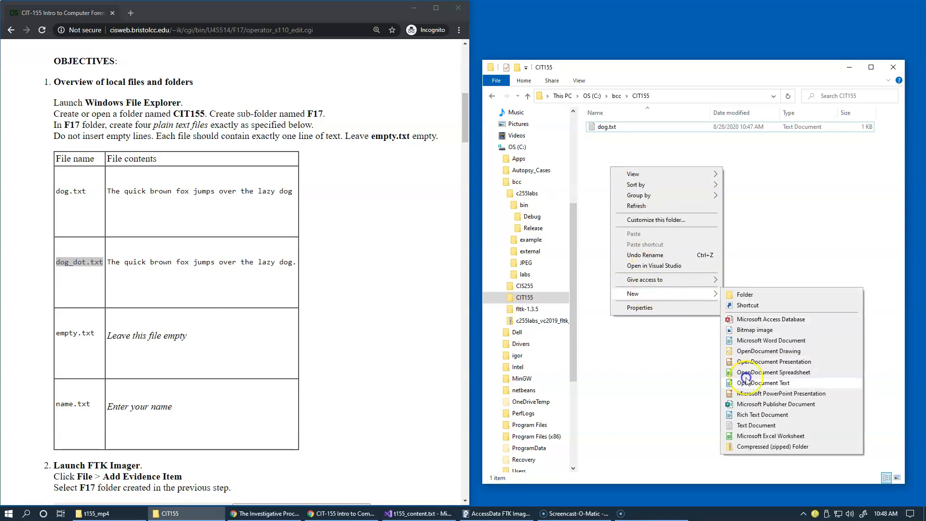
click(747, 426)
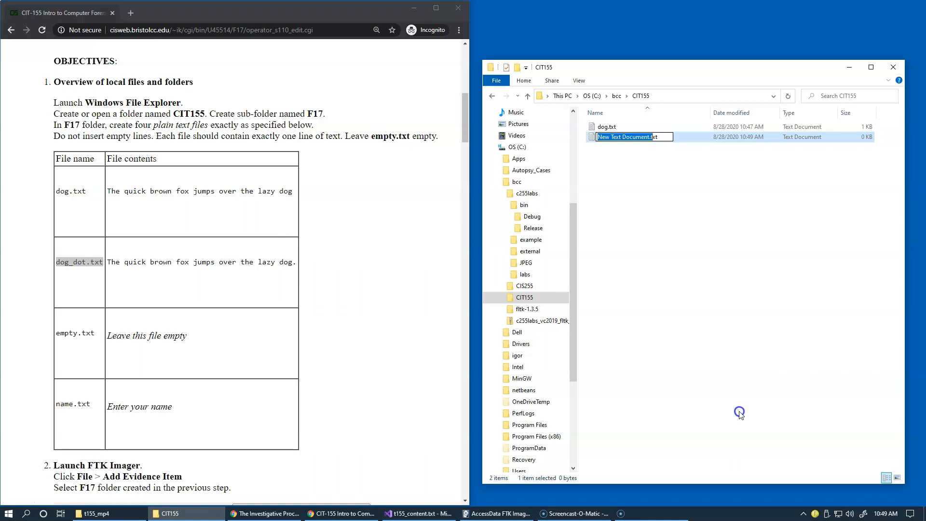
key(ctrl+v)
key(Return)
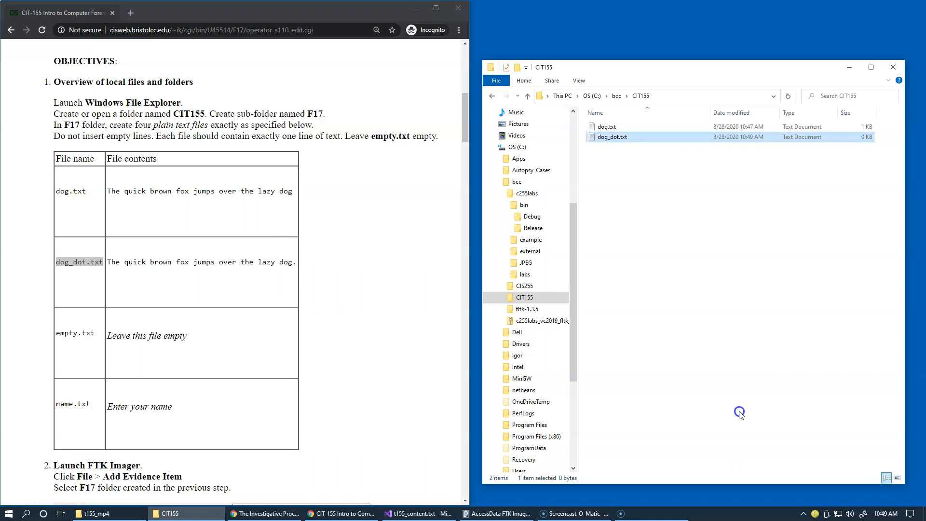
Copy "The quick brown fox jumps over the lazy dog." with its final period from the lab table into dog_dot.txt
click(110, 264)
drag(205, 264, 285, 264)
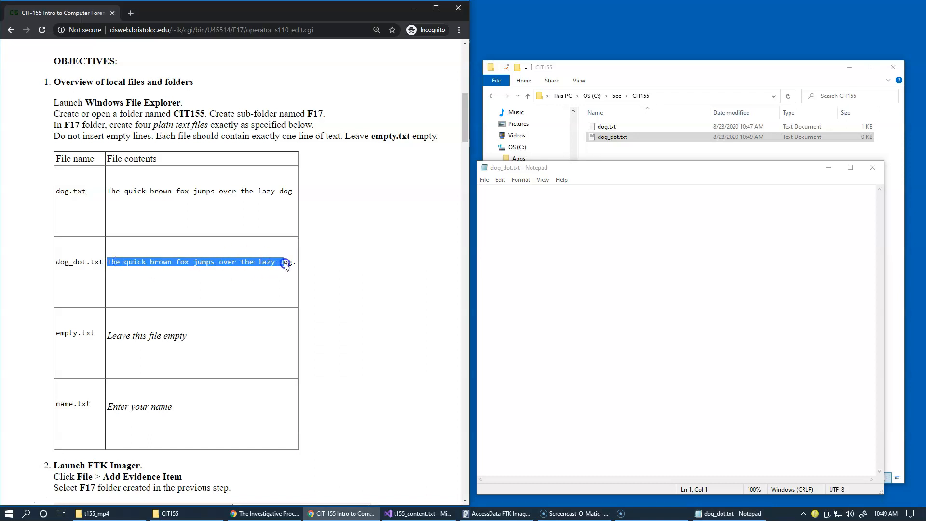
key(ctrl+c)
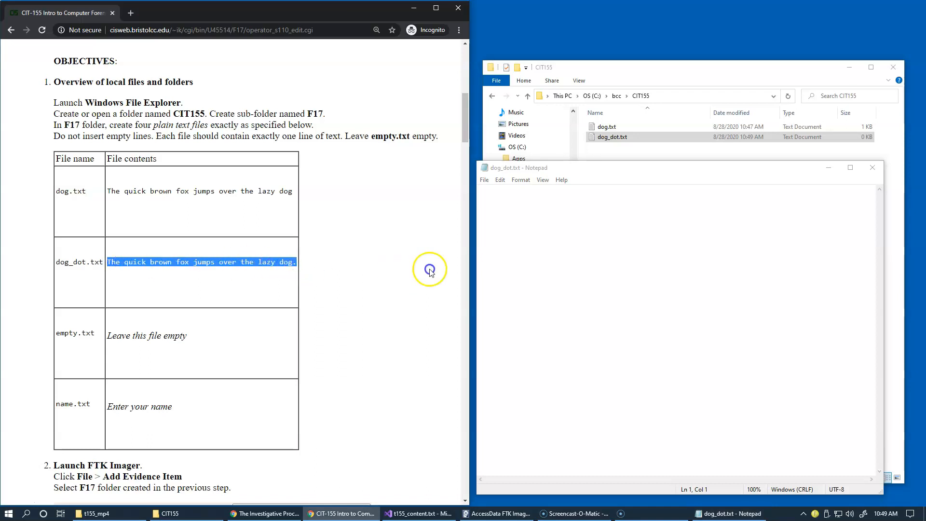
click(529, 258)
key(ctrl+v)
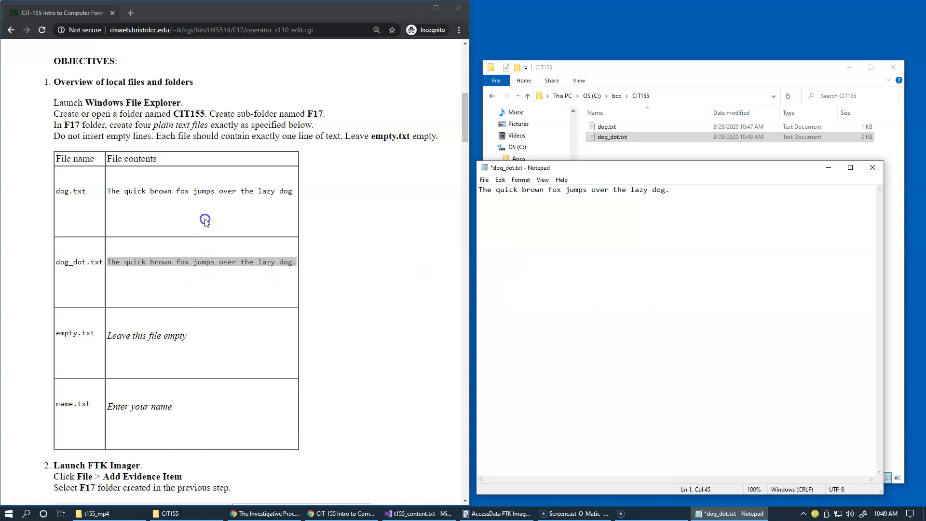
click(168, 227)
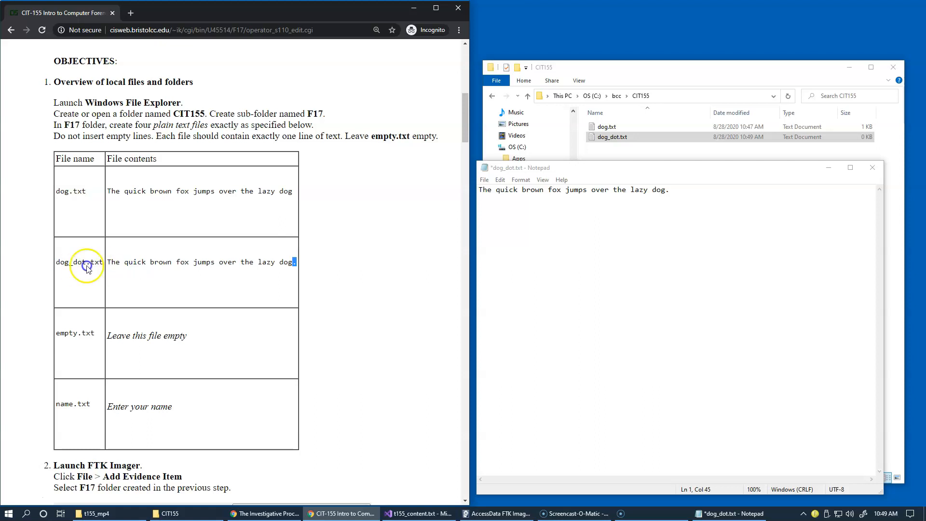
click(118, 274)
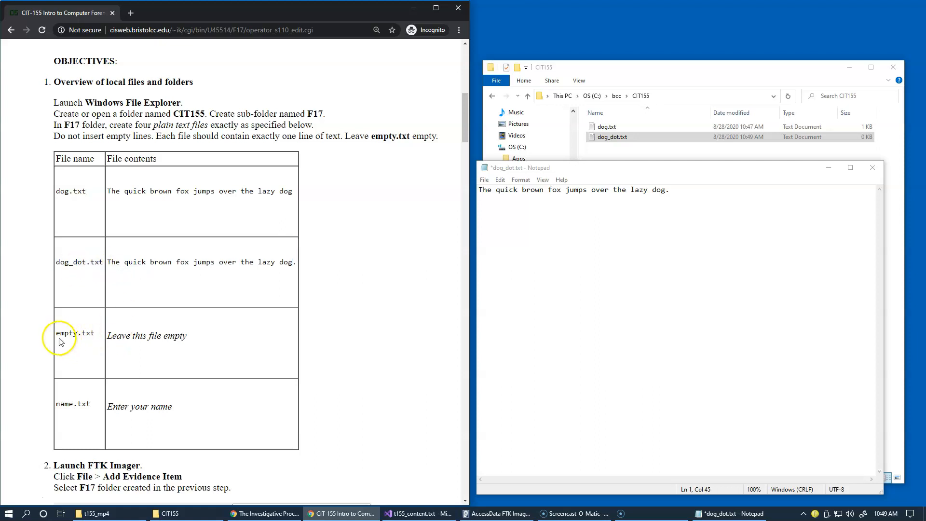
Copy the empty.txt file name from the lab table, then save and close dog_dot.txt
drag(55, 334, 94, 334)
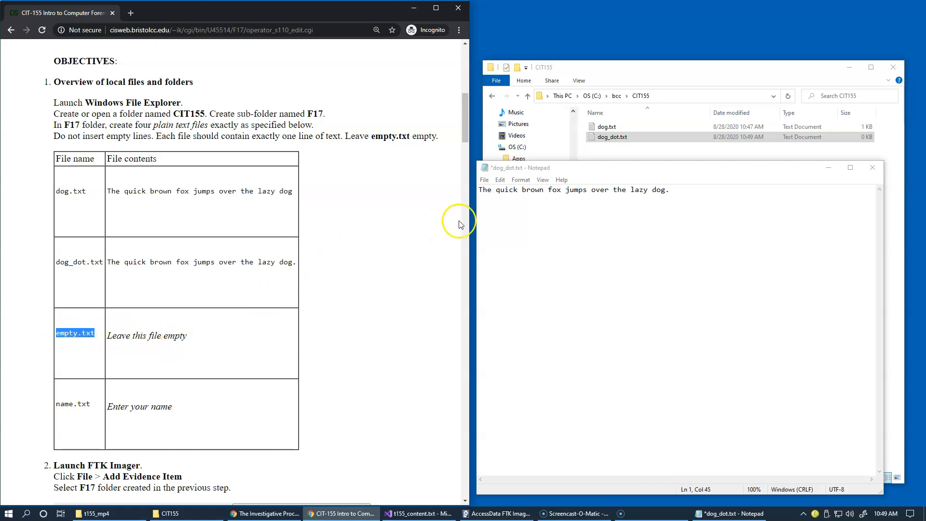
click(485, 180)
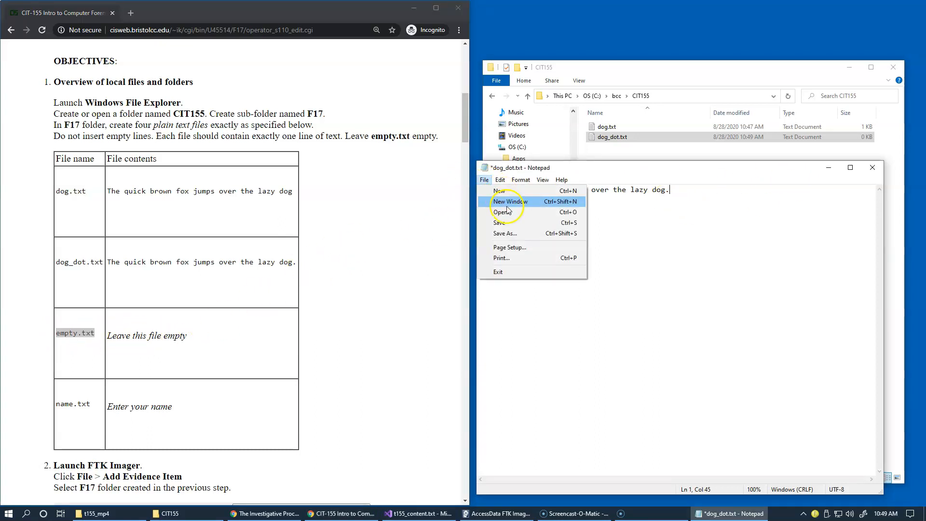
click(502, 223)
click(867, 172)
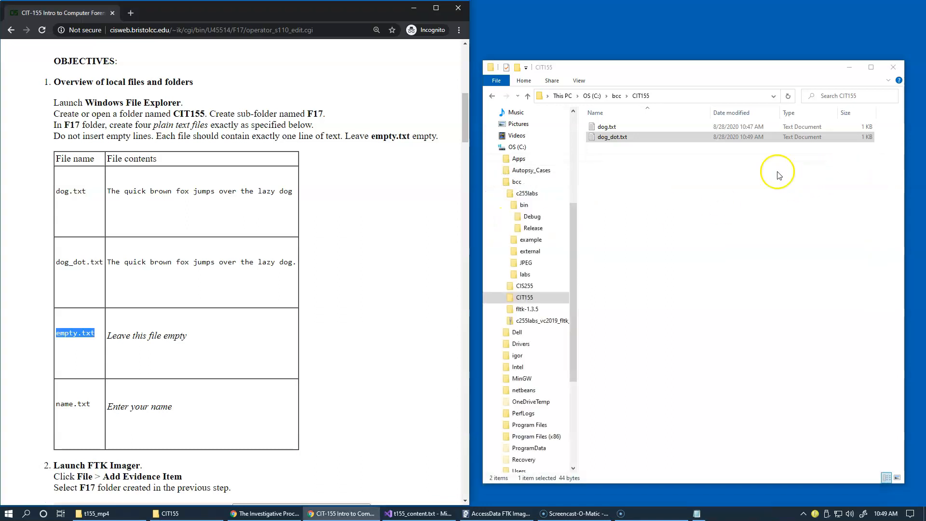
Create a text document named empty.txt in the CIT155 folder and leave it without content
right_click(623, 168)
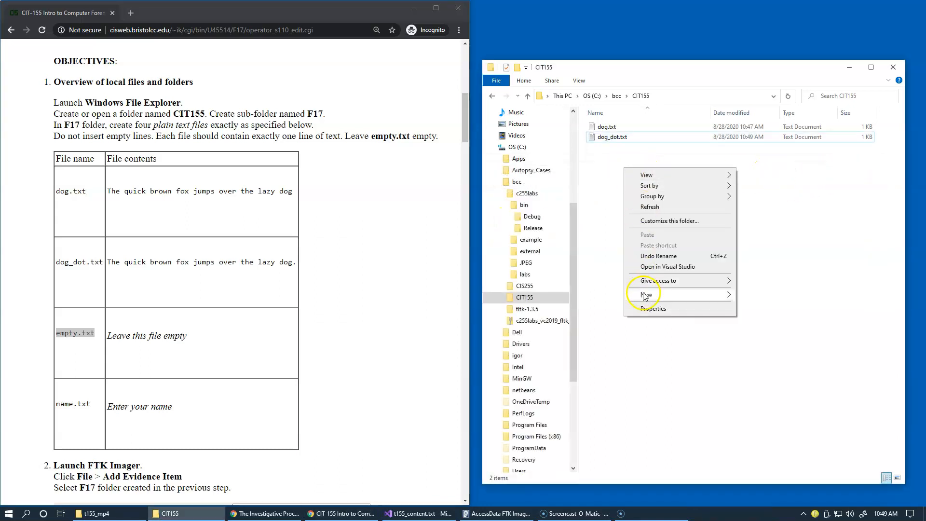
mouse_move(646, 294)
click(764, 428)
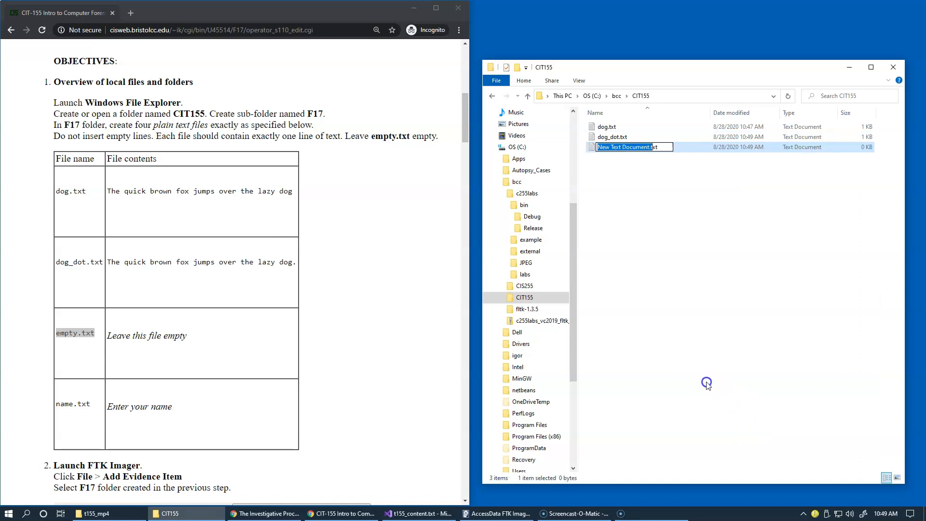
key(ctrl+v)
key(Return)
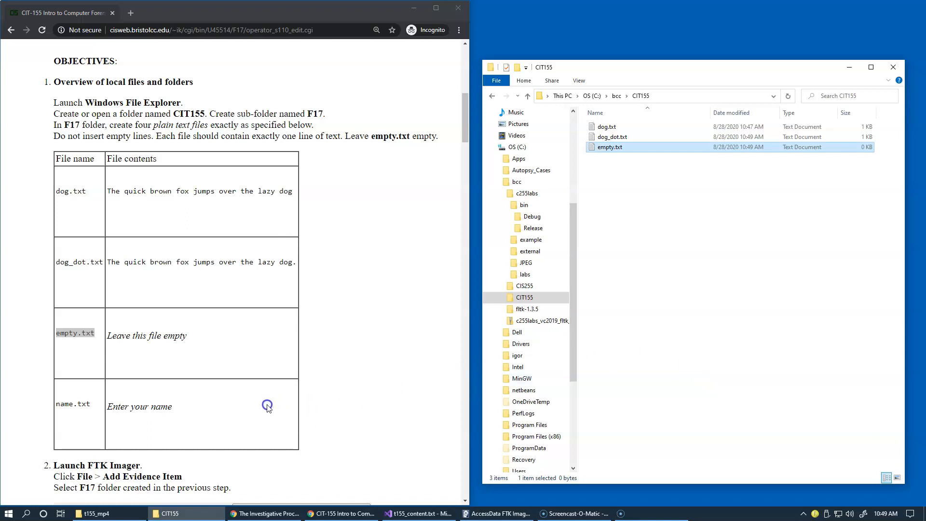
Take the fourth file name from the lab table and create a text document named name.txt in the CIT155 folder
drag(56, 405, 91, 406)
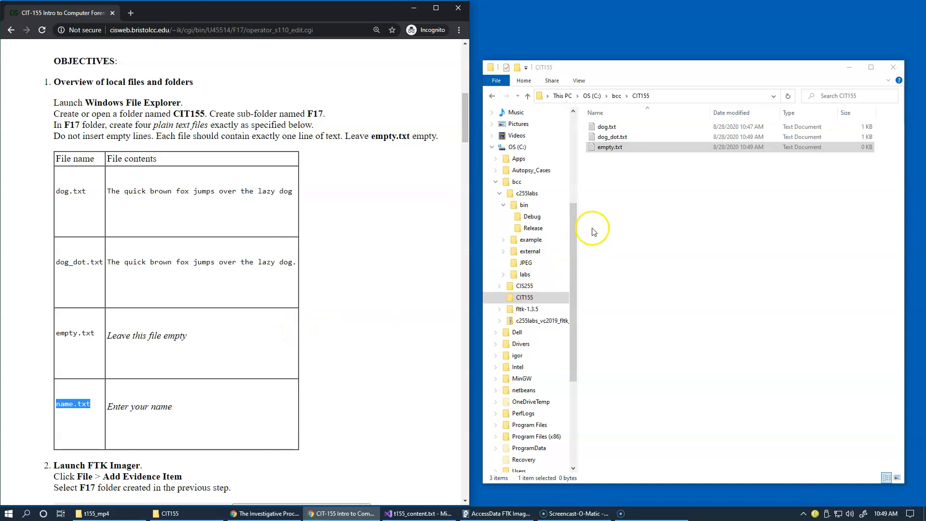
right_click(614, 199)
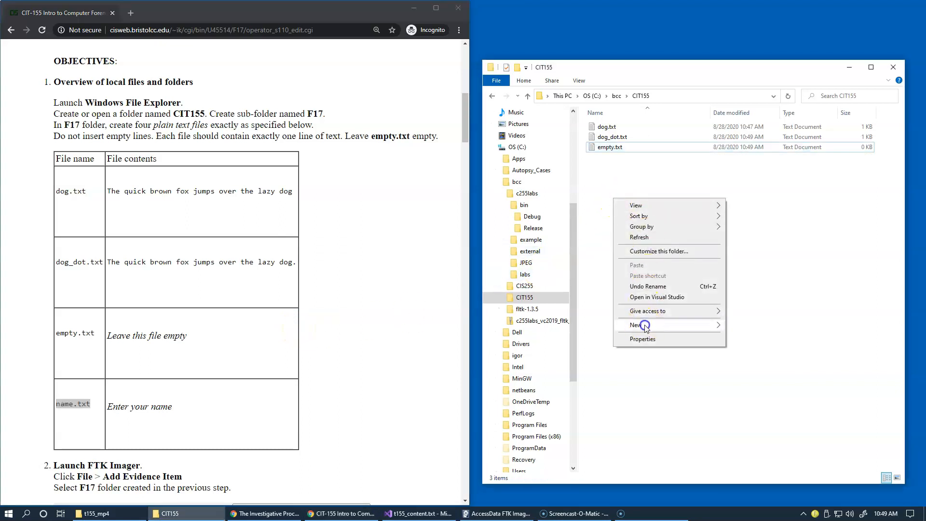
mouse_move(646, 325)
click(759, 457)
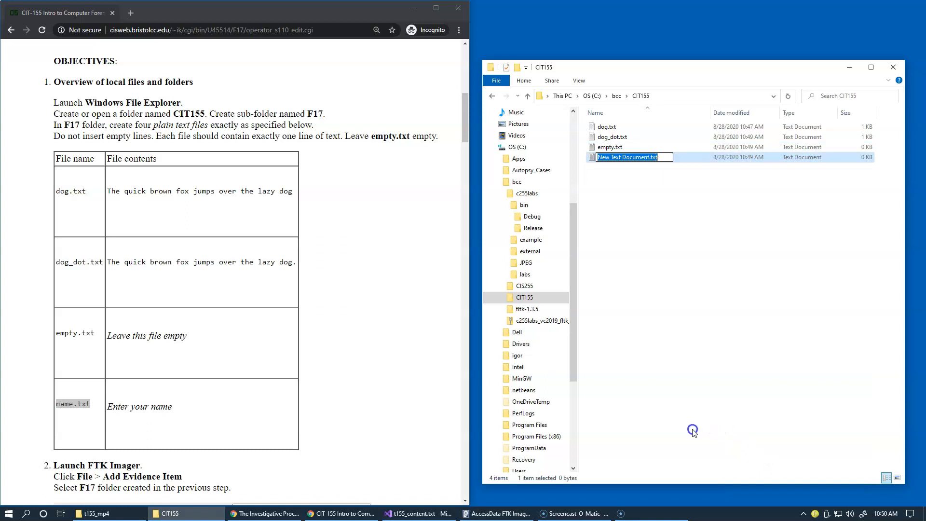
text(name)
key(Return)
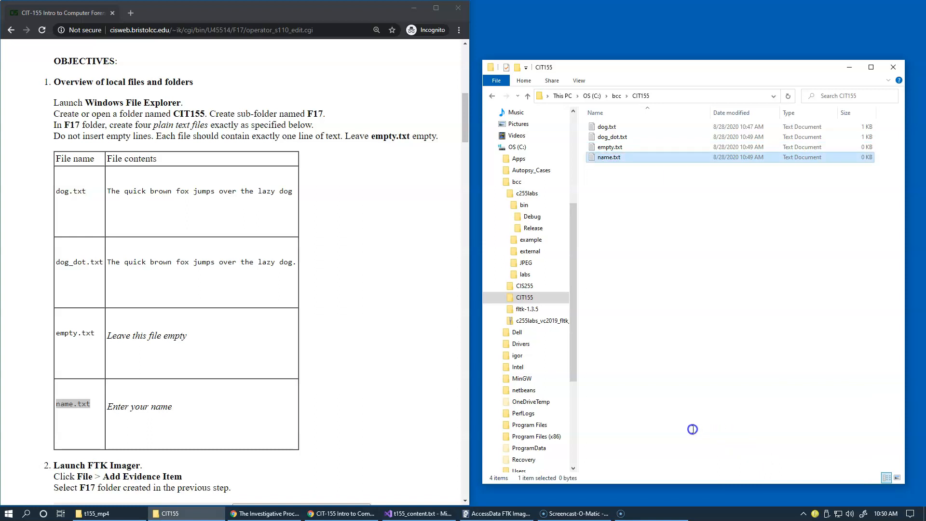
Enter "examine" as the single line of name.txt, then save and close the file
text(examiner)
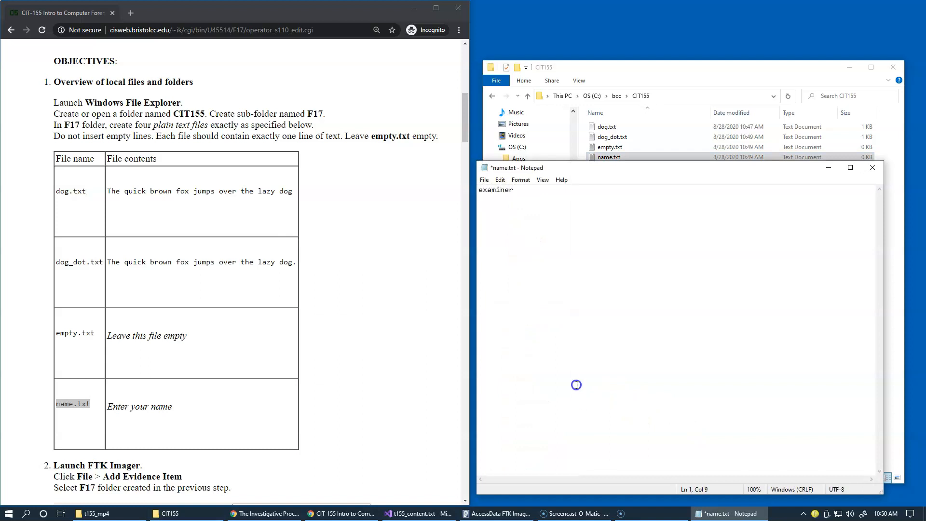
click(873, 168)
click(434, 263)
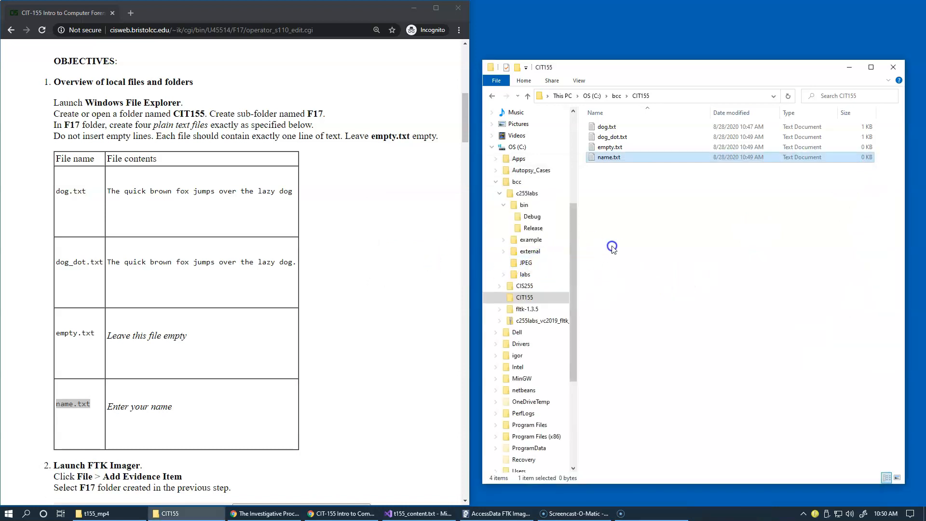
Go to the Launch FTK Imager section of the lab page and arrange the CIT155 folder window beside FTK Imager
scroll(302, 320, down, 4)
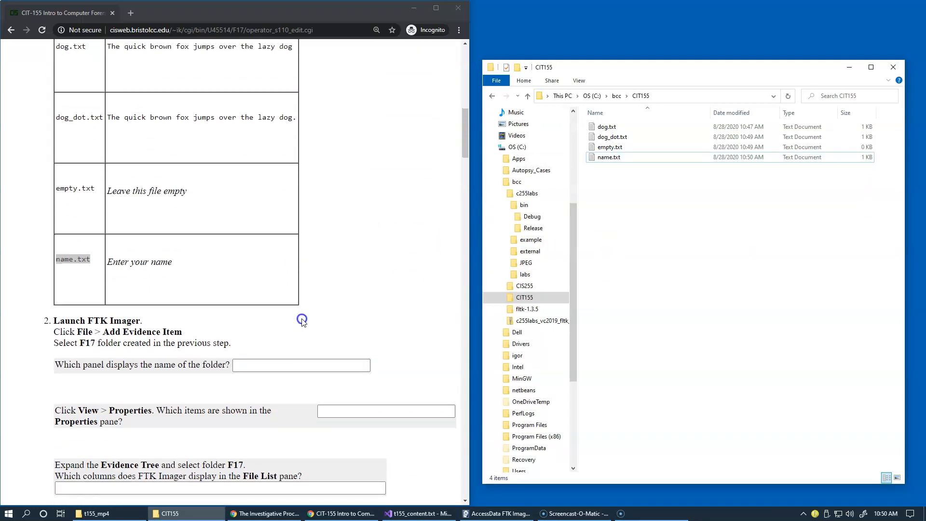
scroll(301, 320, down, 4)
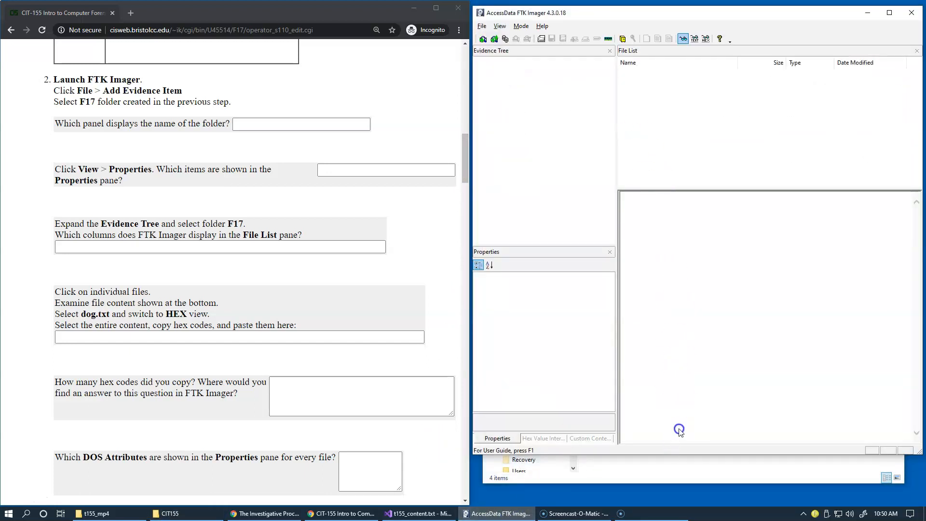
click(696, 473)
drag(682, 16, 506, 104)
click(644, 14)
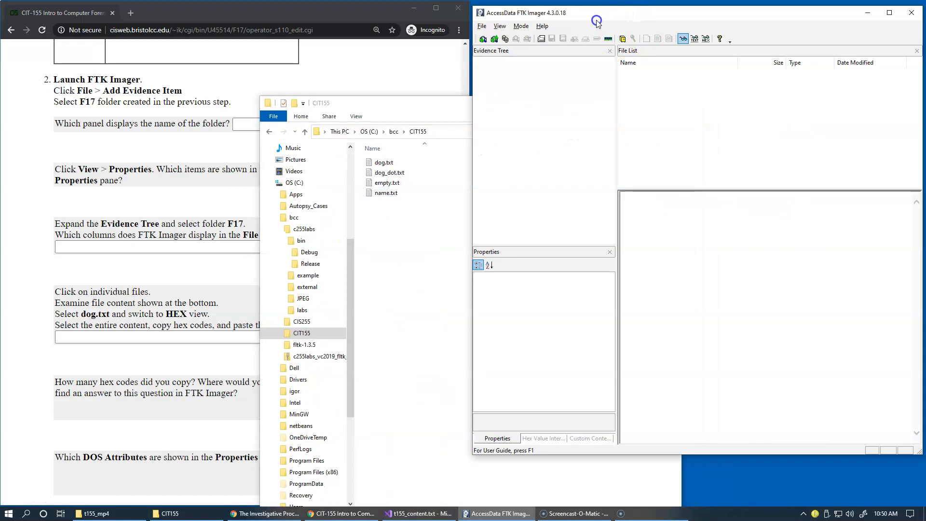
Start adding an evidence item in FTK Imager and return to the CIT155 folder window with the four text files
click(482, 26)
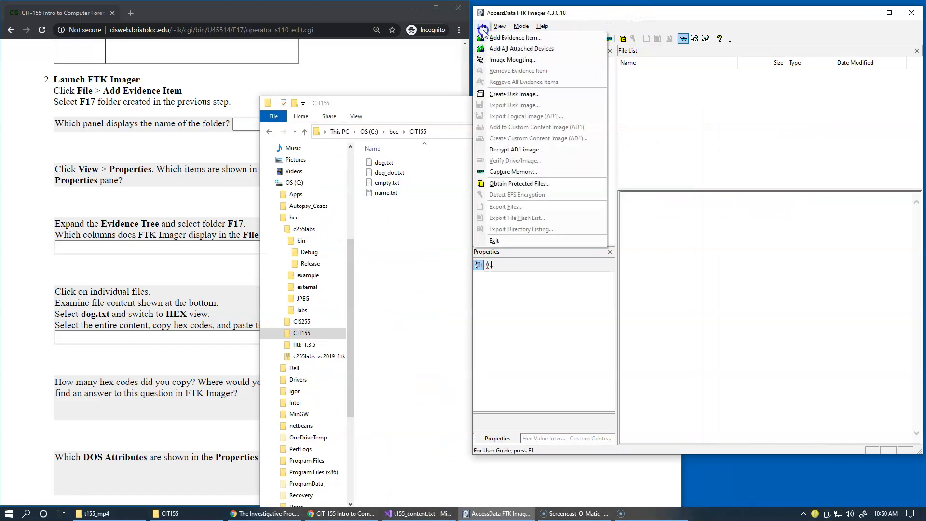
click(546, 40)
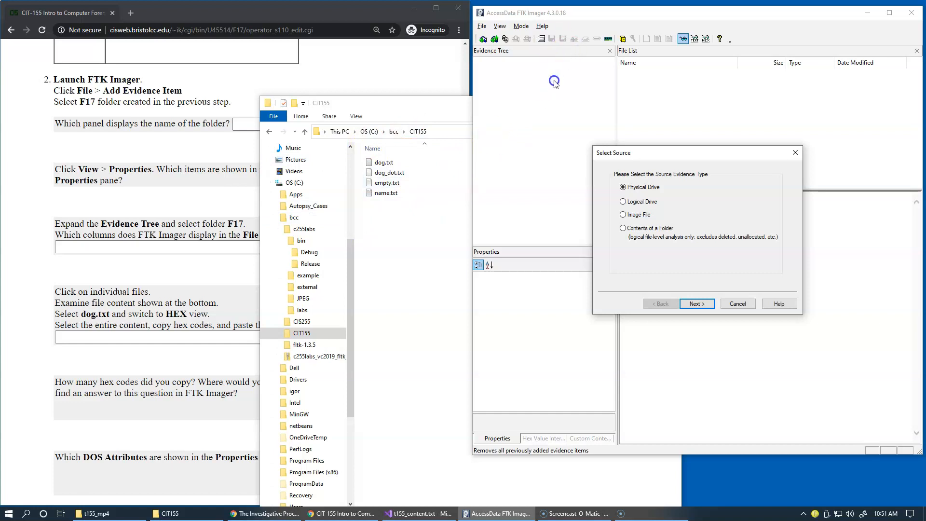
click(429, 157)
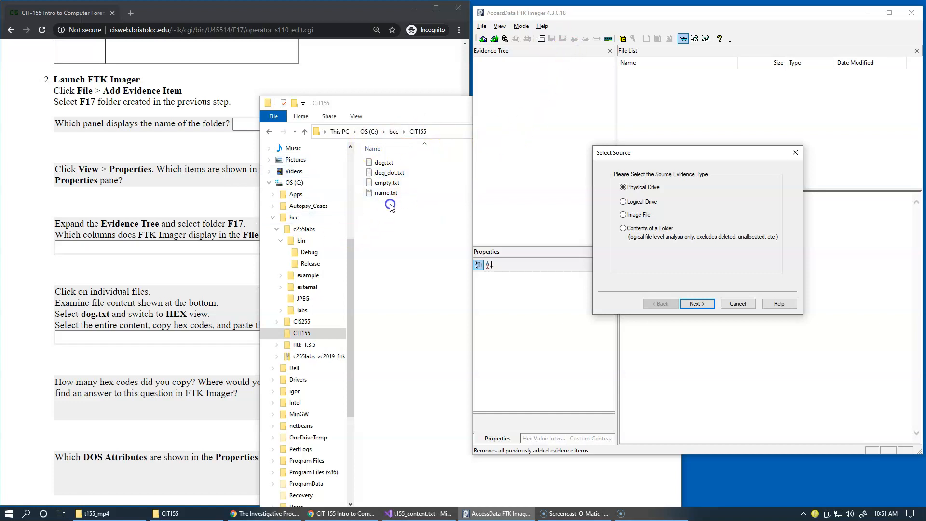